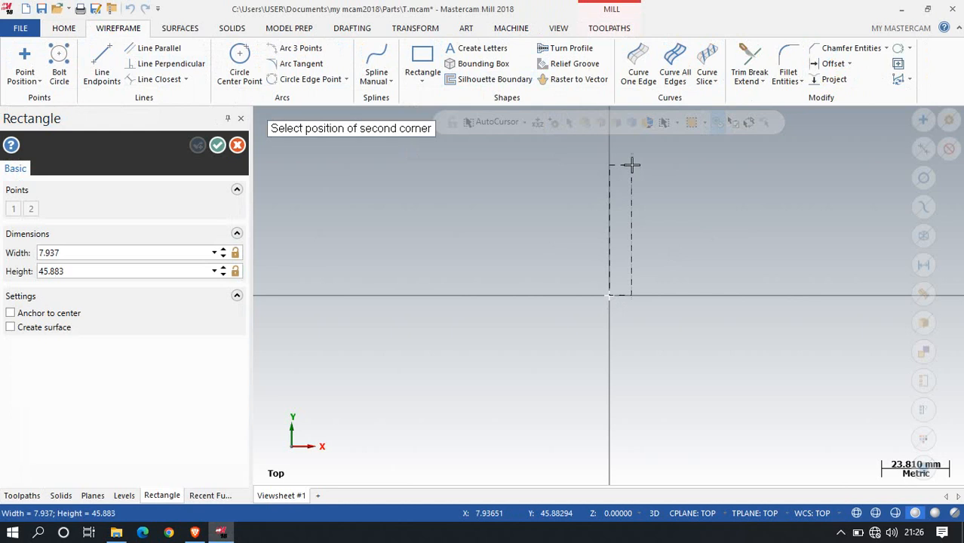
# Step: Draw a rectangle from the origin, 70 mm wide and 40 mm high
pyautogui.click(807, 186)
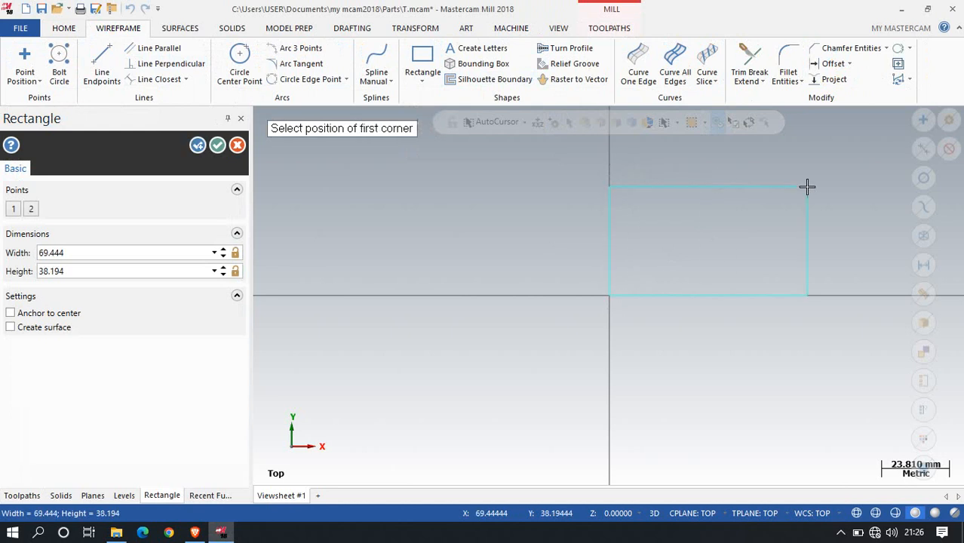
pyautogui.click(89, 249)
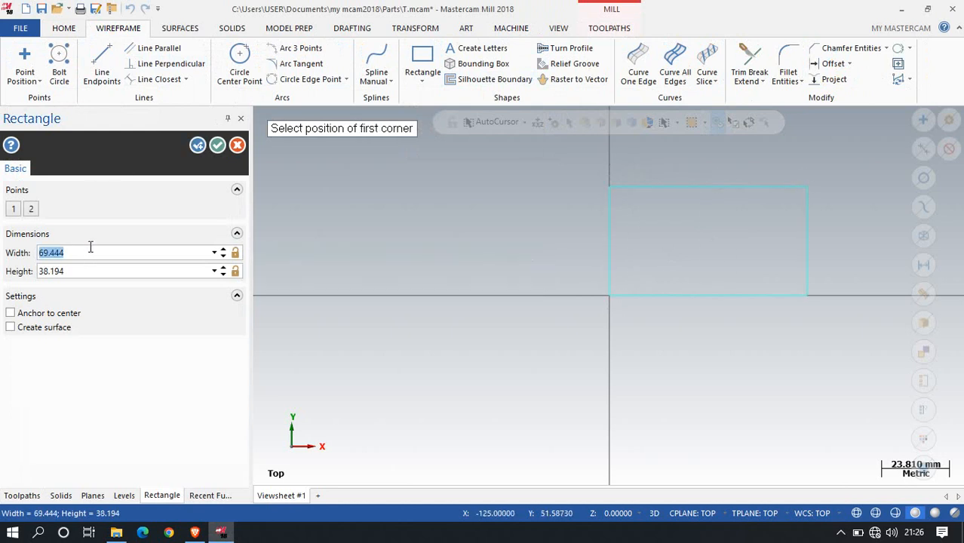
pyautogui.write('70')
pyautogui.press('Return')
pyautogui.click(105, 268)
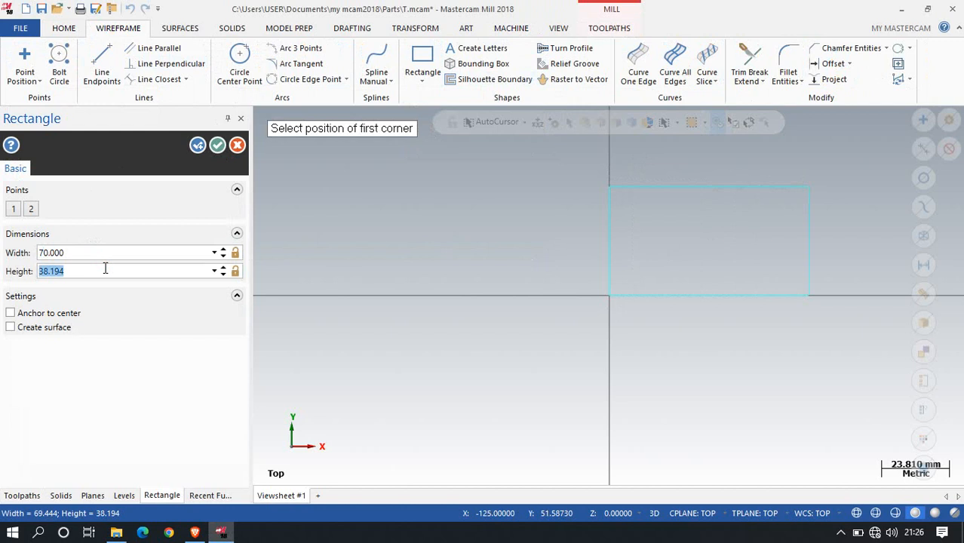
pyautogui.write('40')
pyautogui.press('Return')
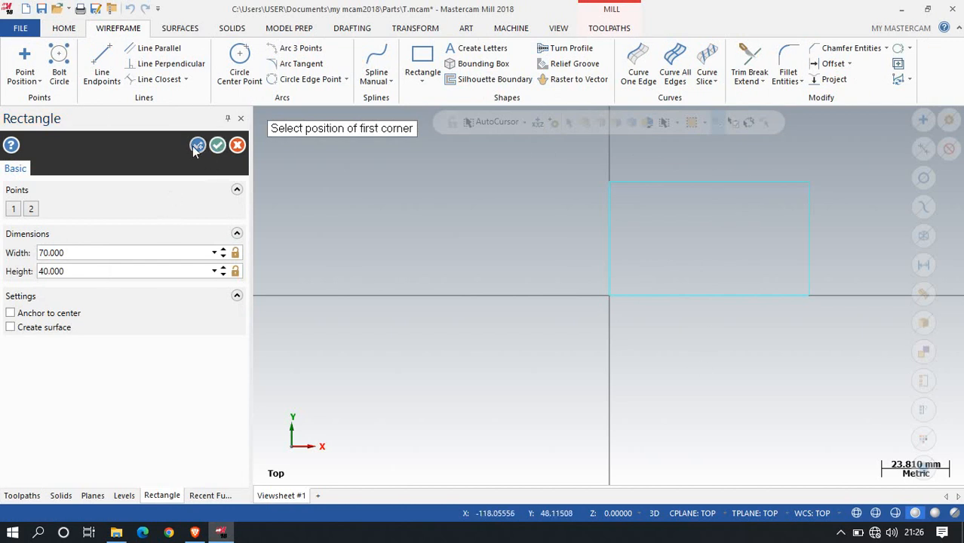
pyautogui.click(217, 145)
# Step: Fillet the rectangle's upper-right and lower-left corners with a 10 mm radius
pyautogui.scroll(2, 837, 184)
pyautogui.click(789, 60)
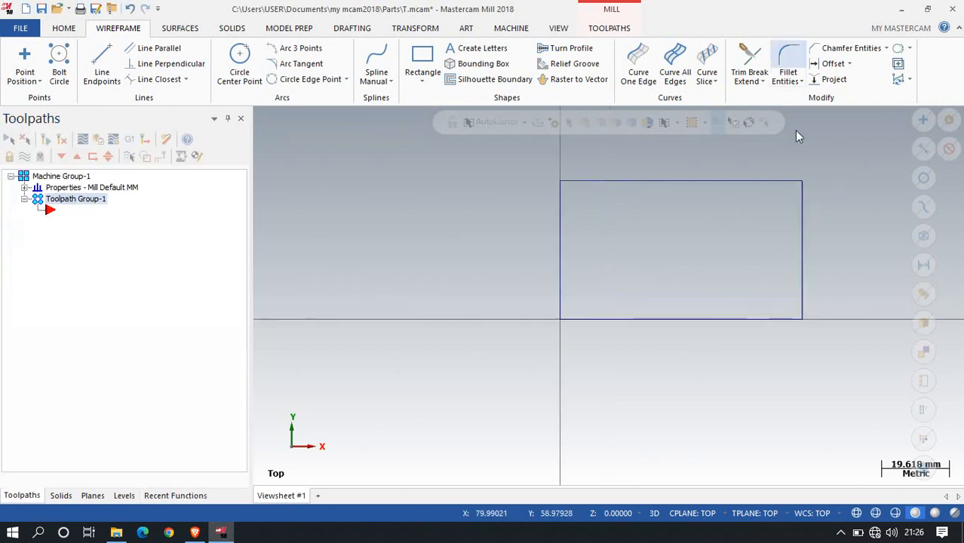
pyautogui.click(802, 209)
pyautogui.click(782, 186)
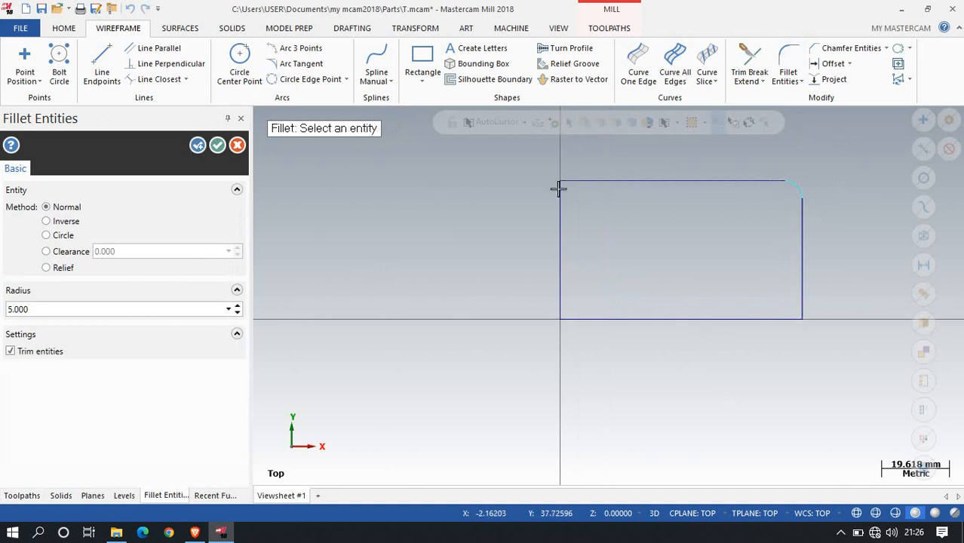
pyautogui.doubleClick(118, 313)
pyautogui.write('10')
pyautogui.press('Return')
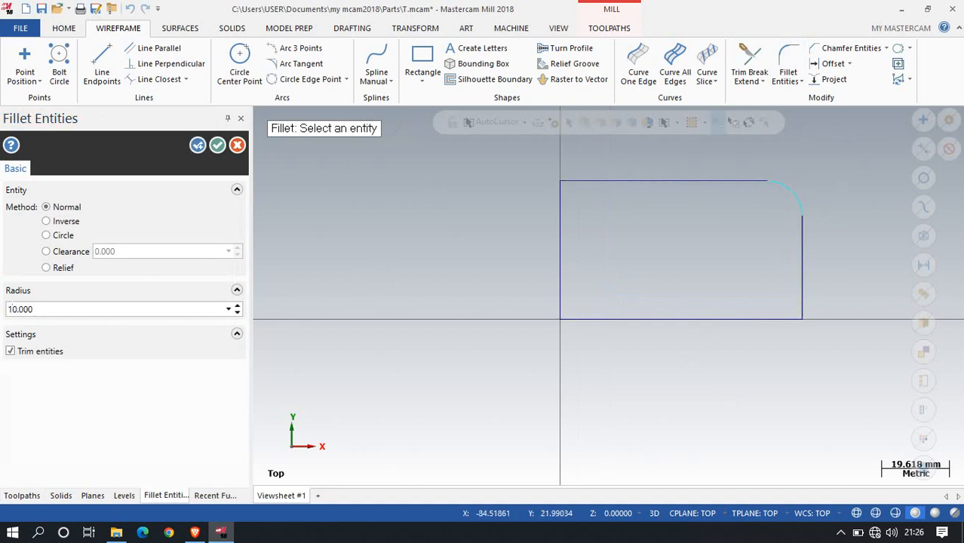
pyautogui.click(615, 312)
pyautogui.click(563, 283)
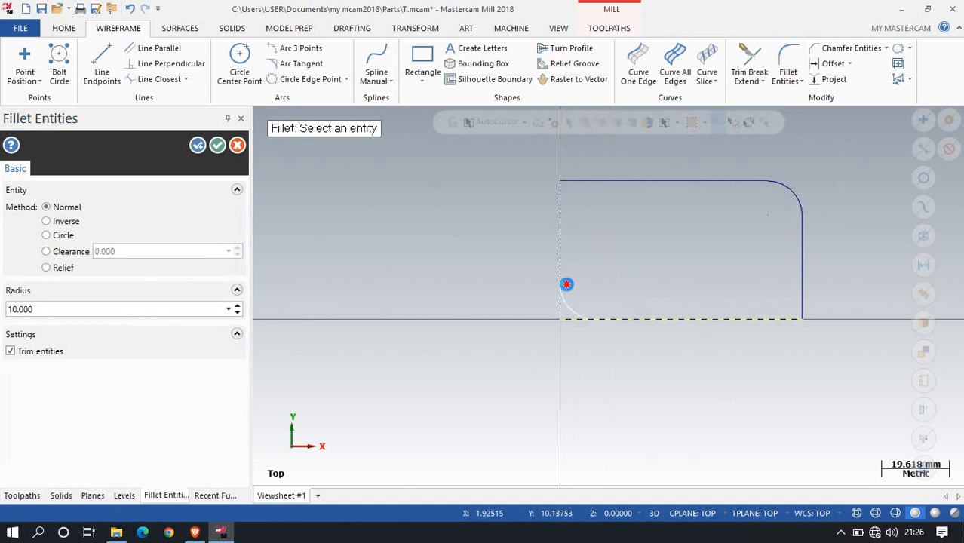
pyautogui.click(217, 147)
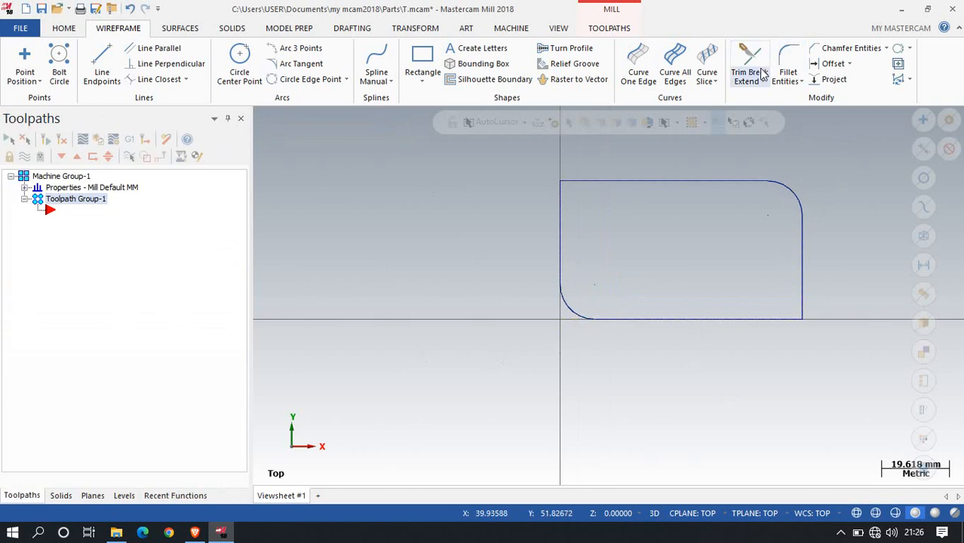
# Step: Chamfer the rectangle's upper-left and lower-right corners using the 1 Distance method with a 10 mm distance
pyautogui.click(562, 207)
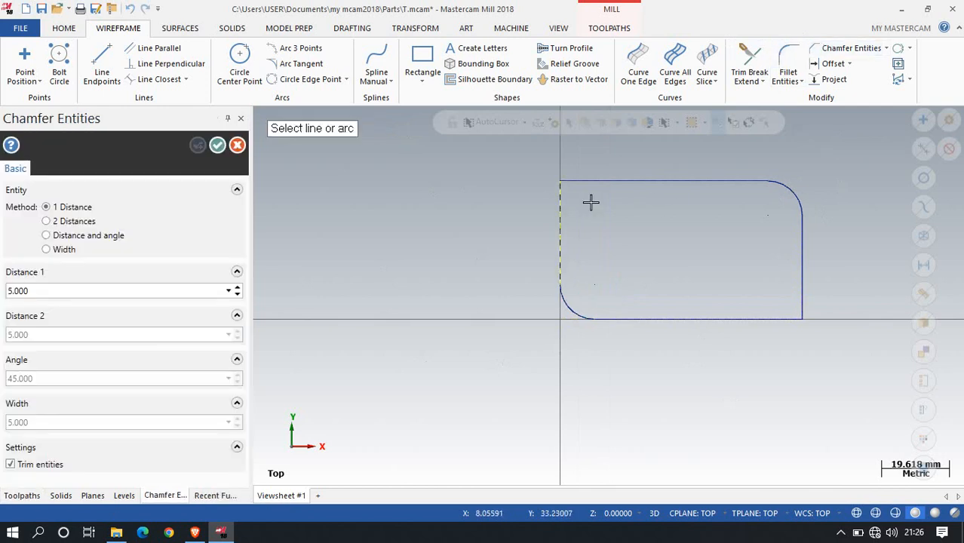
pyautogui.click(605, 182)
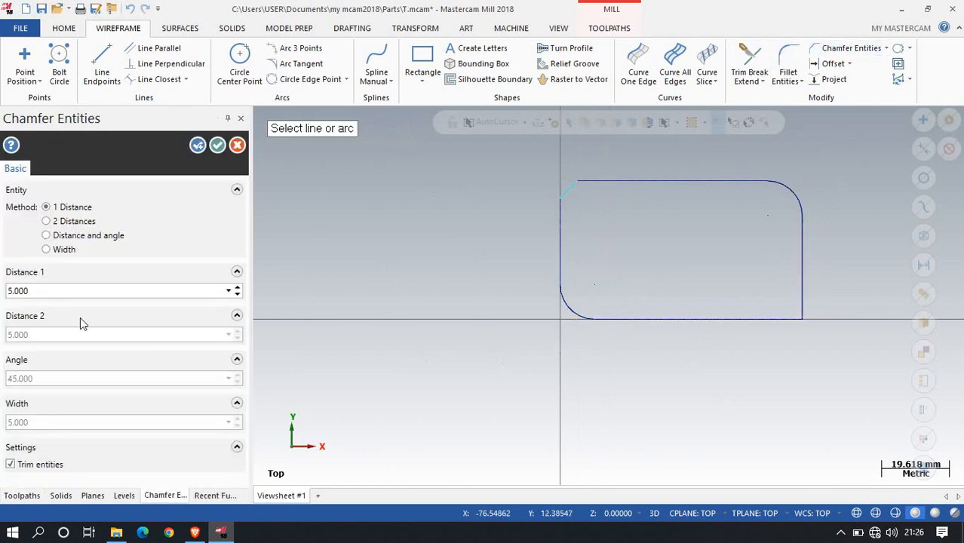
pyautogui.click(72, 289)
pyautogui.write('10')
pyautogui.press('Return')
pyautogui.click(801, 267)
pyautogui.click(764, 318)
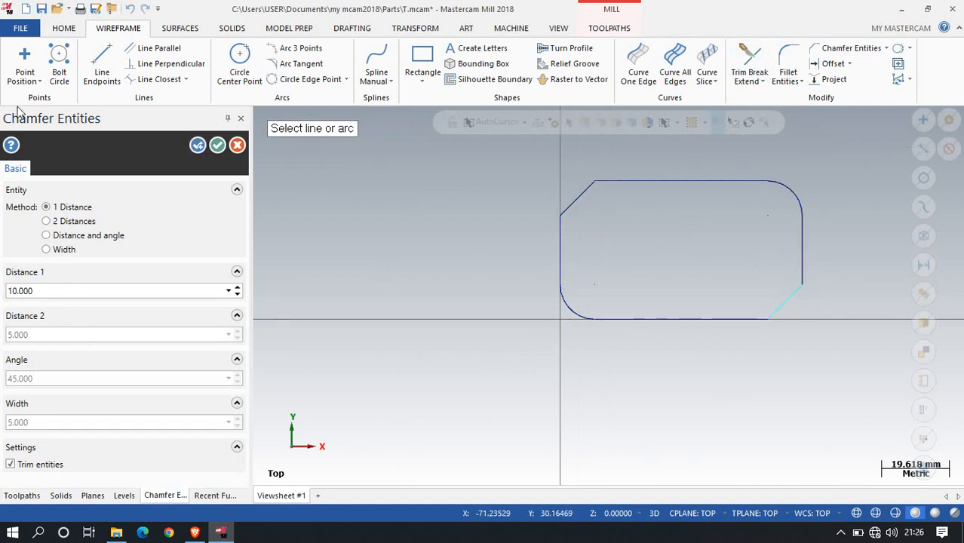
pyautogui.click(218, 146)
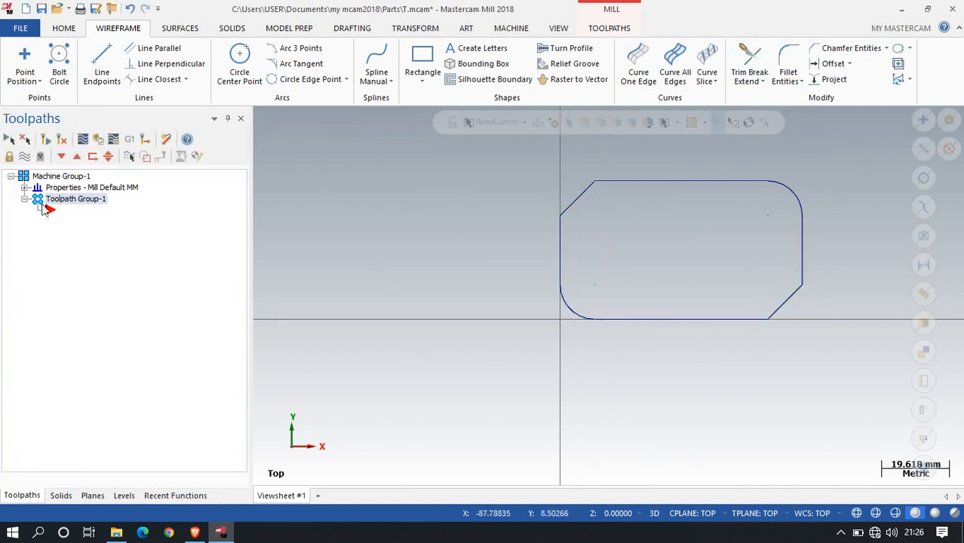
# Step: Define rectangular stock from all entities and set its Z thickness to 12 mm
pyautogui.click(25, 187)
pyautogui.click(79, 222)
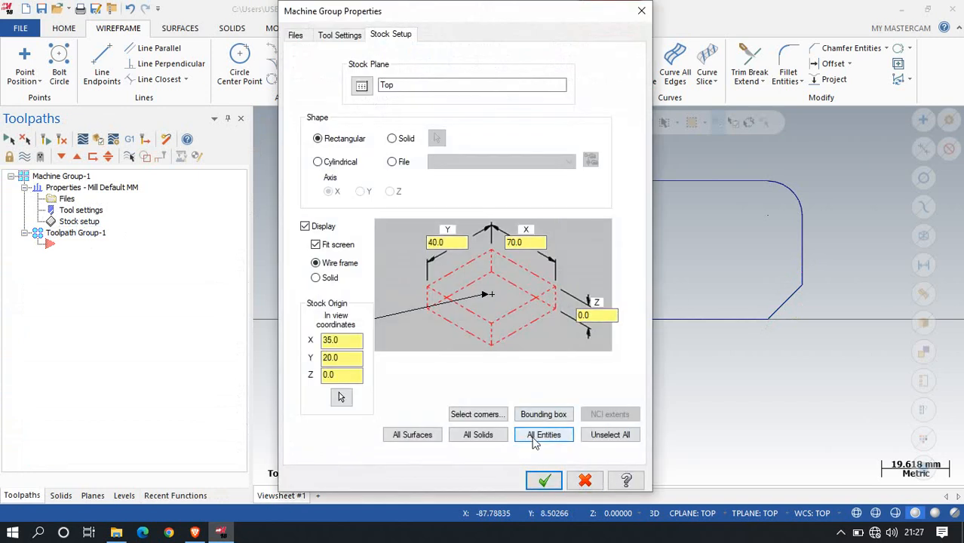
pyautogui.click(593, 316)
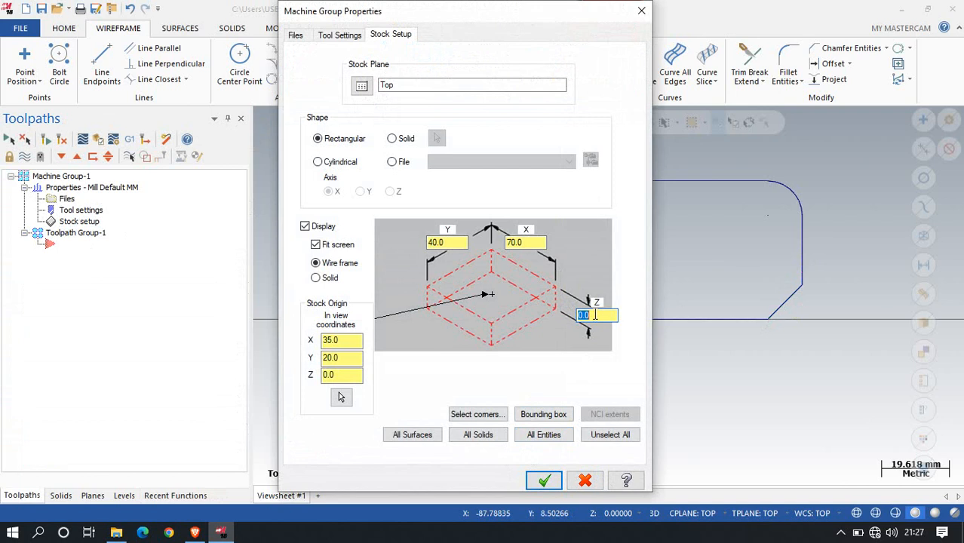
pyautogui.write('12')
pyautogui.press('Tab')
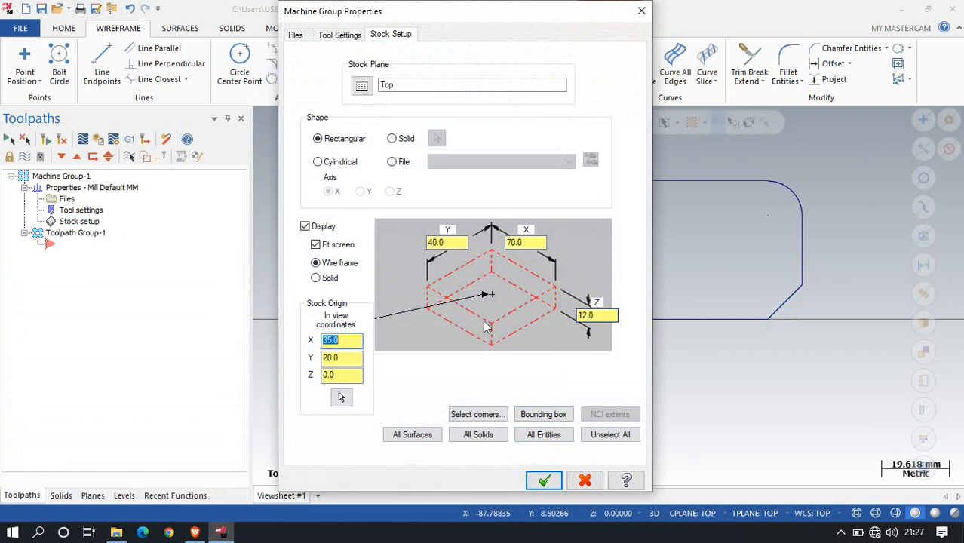
pyautogui.click(544, 481)
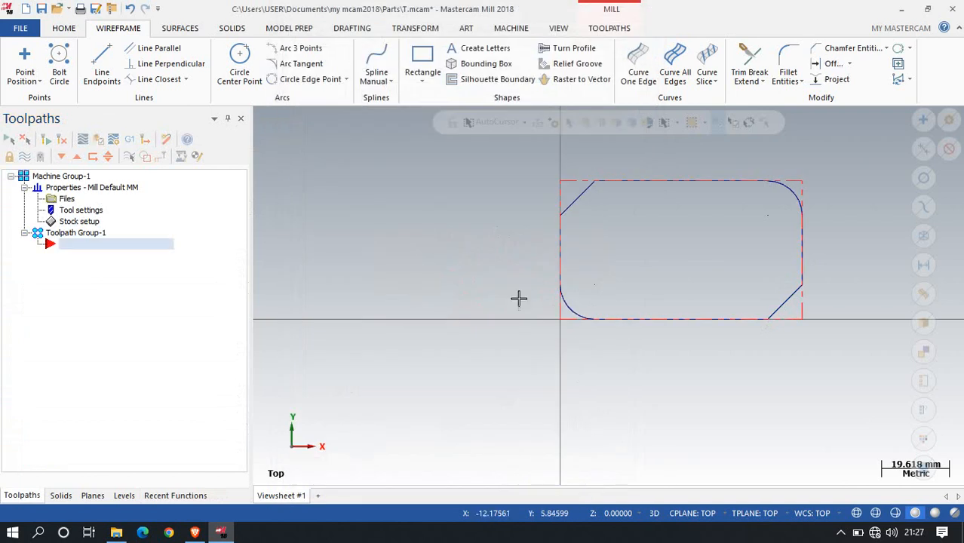
# Step: Start a 2D Contour toolpath and chain the whole filleted and chamfered profile as its geometry
pyautogui.moveTo(517, 297); pyautogui.dragTo(557, 333, button='middle')
pyautogui.moveTo(412, 356)
pyautogui.mouseDown(button='middle')
pyautogui.moveTo(390, 325)
pyautogui.moveTo(428, 340)
pyautogui.moveTo(406, 367)
pyautogui.mouseUp(button='middle')
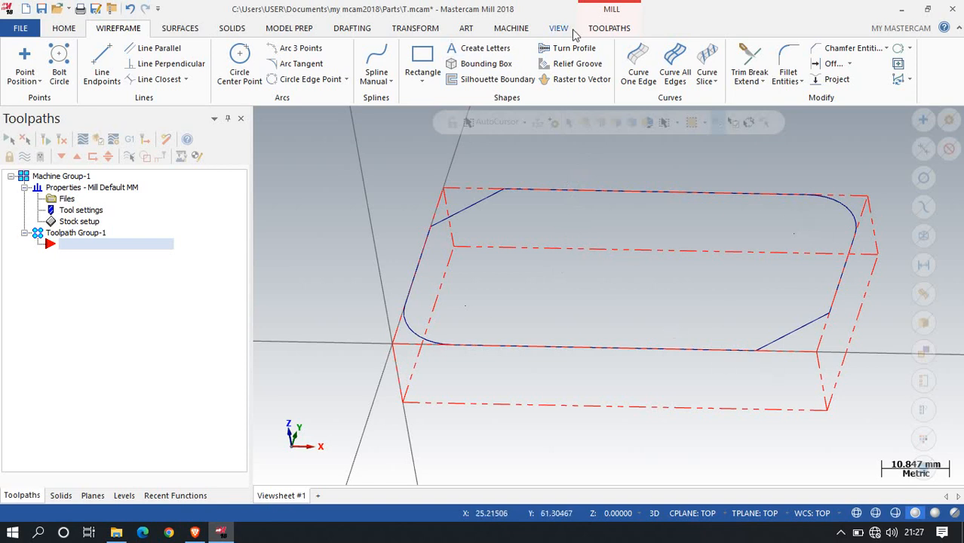
pyautogui.click(607, 28)
pyautogui.click(28, 66)
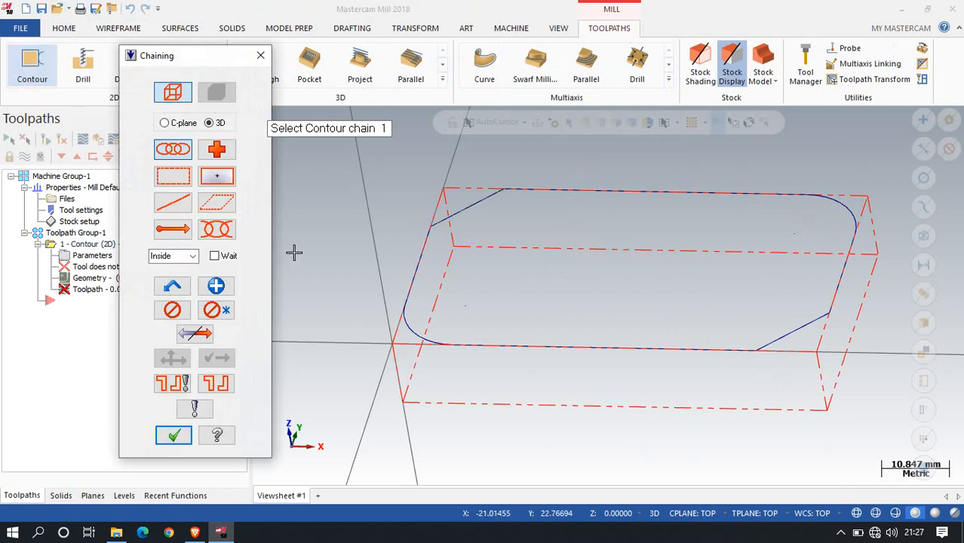
pyautogui.click(407, 291)
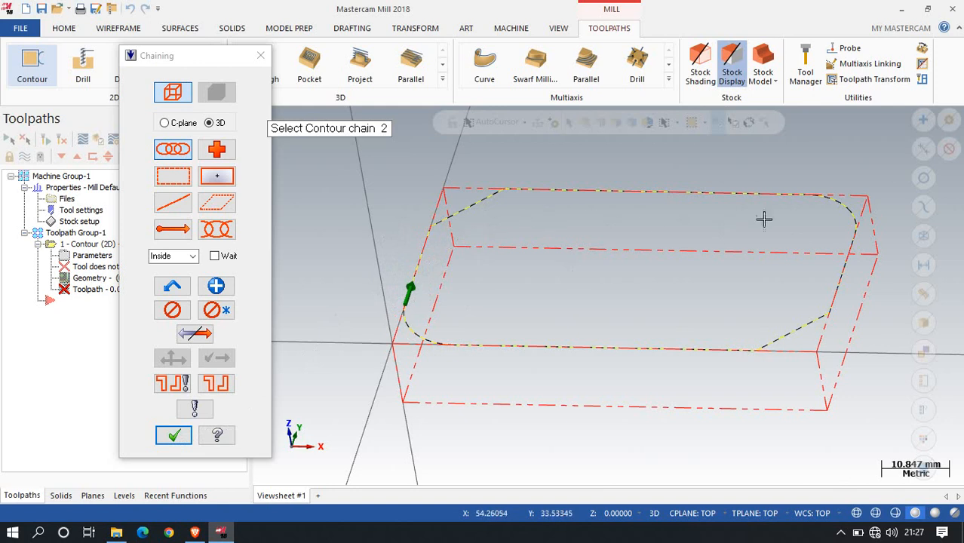
pyautogui.click(173, 438)
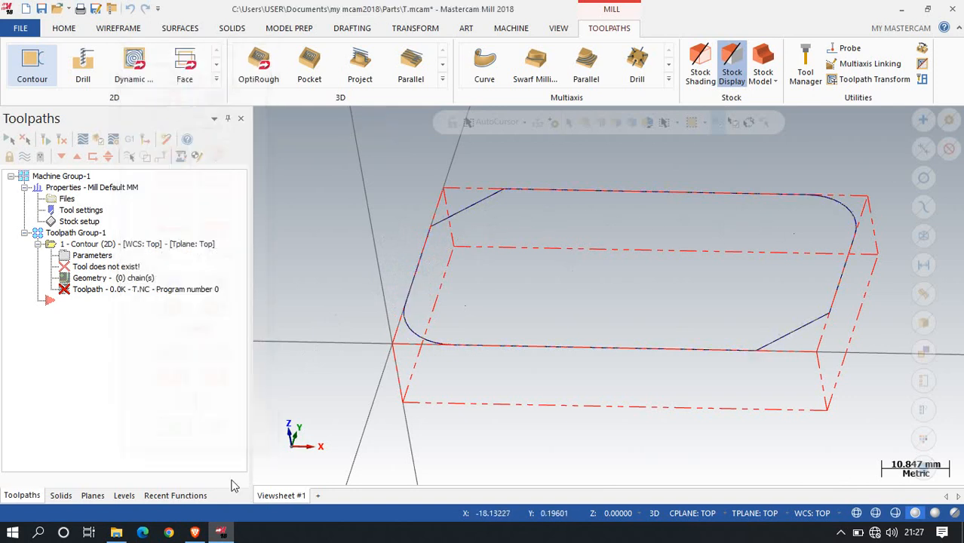
# Step: Create a new 10 mm flat end mill for the contour toolpath
pyautogui.moveTo(134, 17); pyautogui.dragTo(528, 39)
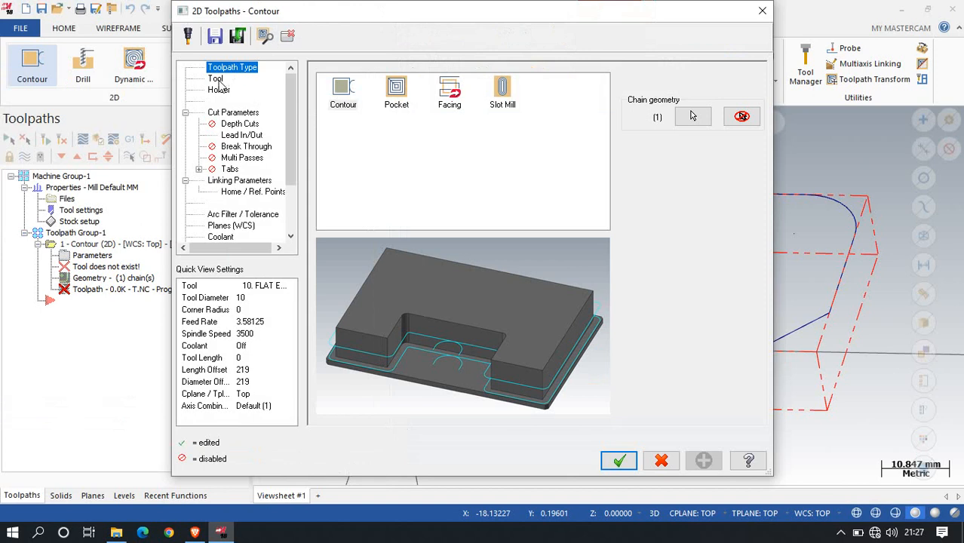
pyautogui.click(216, 80)
pyautogui.rightClick(412, 136)
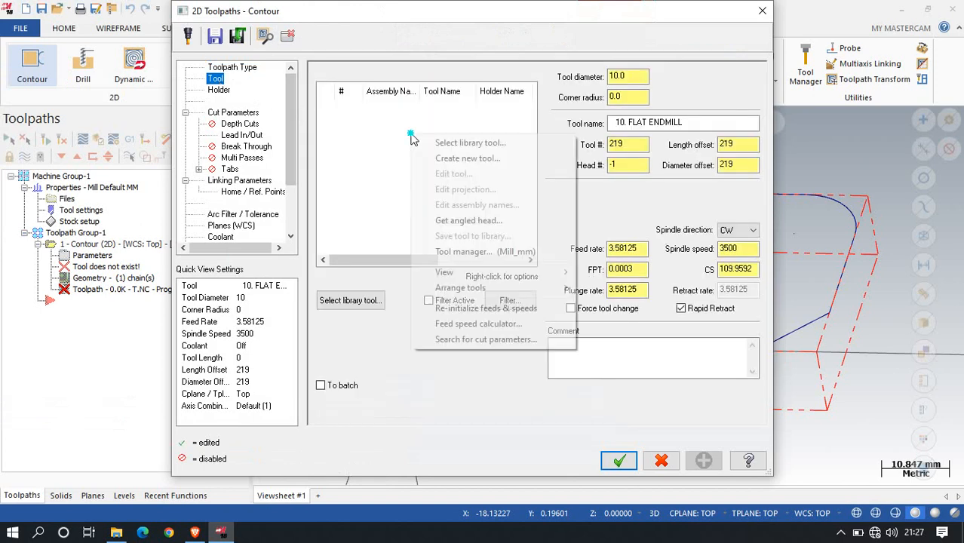
pyautogui.click(446, 158)
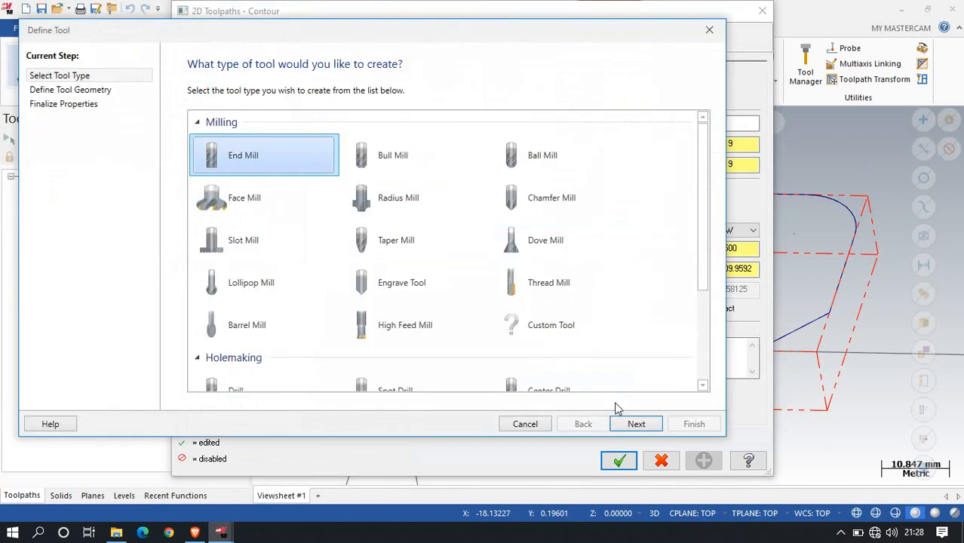
pyautogui.click(636, 424)
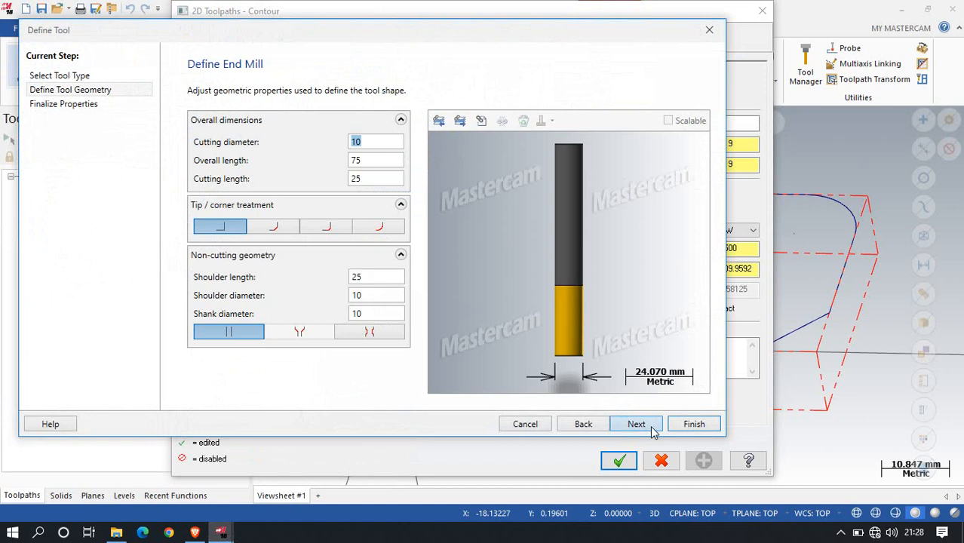
pyautogui.click(653, 429)
pyautogui.click(694, 424)
# Step: Set the end mill's feed rate to 1220 and spindle speed to 5000, and choose holder B2C4-0011
pyautogui.doubleClick(639, 251)
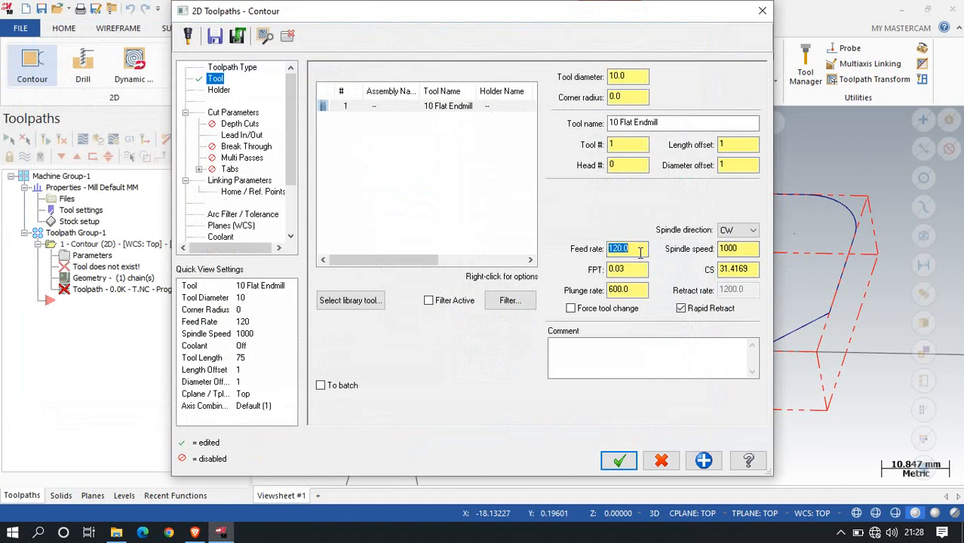
pyautogui.write('1')
pyautogui.click(749, 251)
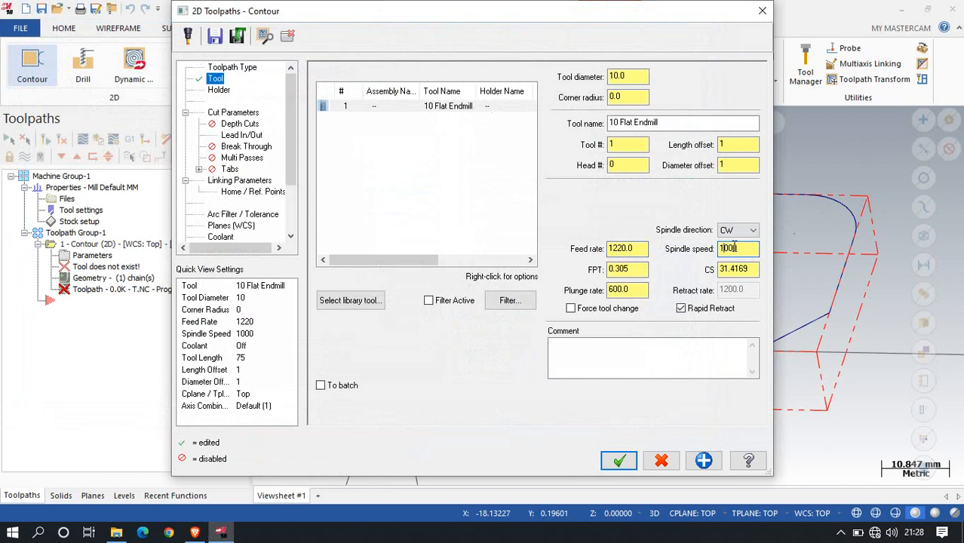
pyautogui.write('50')
pyautogui.press('Return')
pyautogui.click(212, 94)
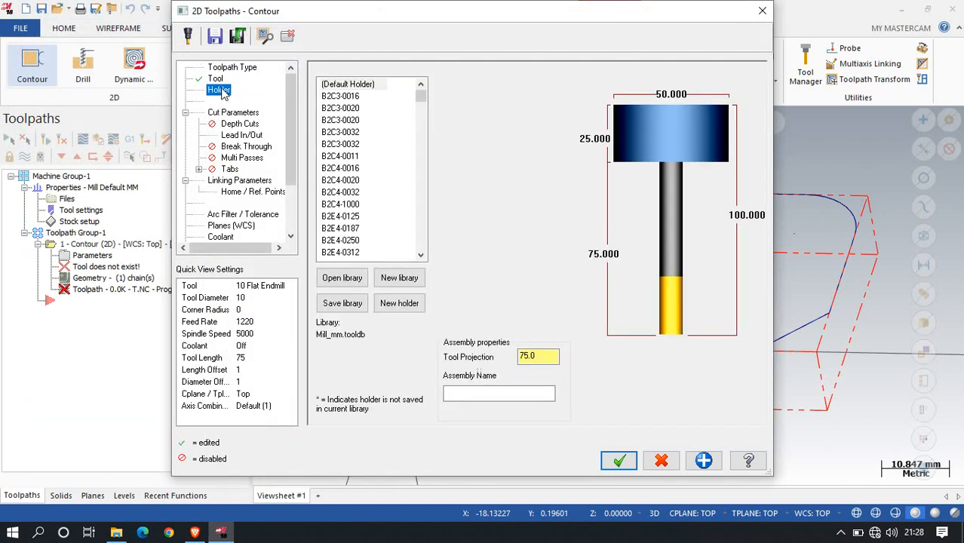
pyautogui.click(328, 156)
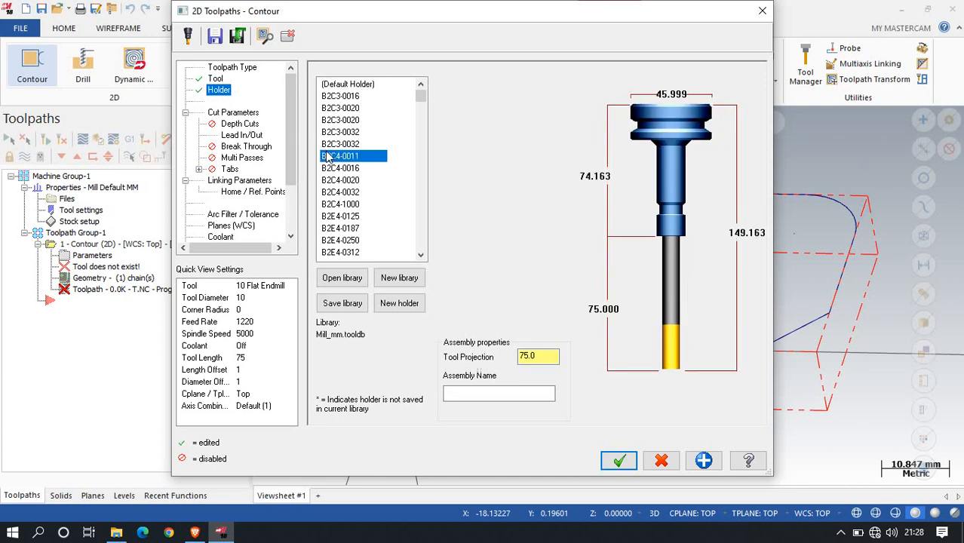
# Step: Try the Control, Wear, Reverse Wear and Off compensation types in the contour's cut parameters, and return to Computer
pyautogui.click(233, 113)
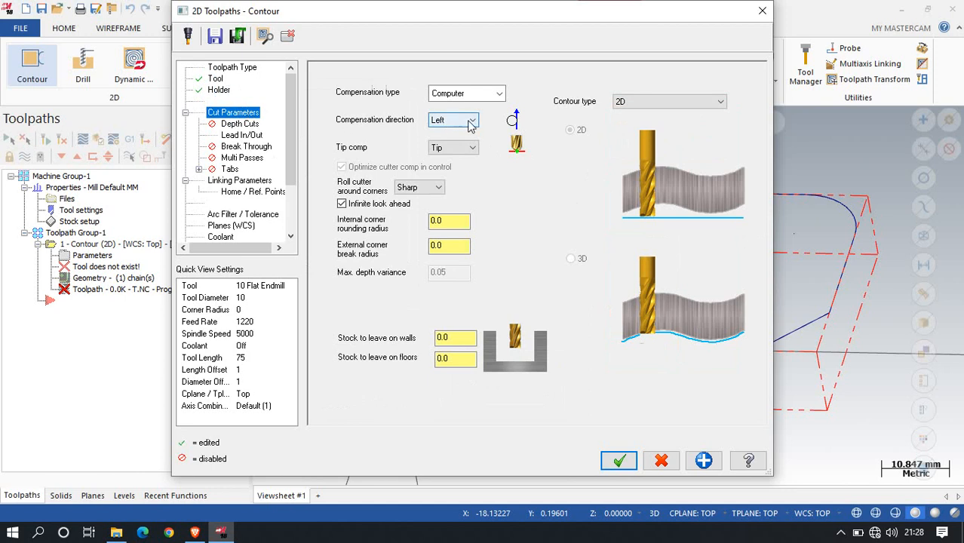
pyautogui.click(499, 95)
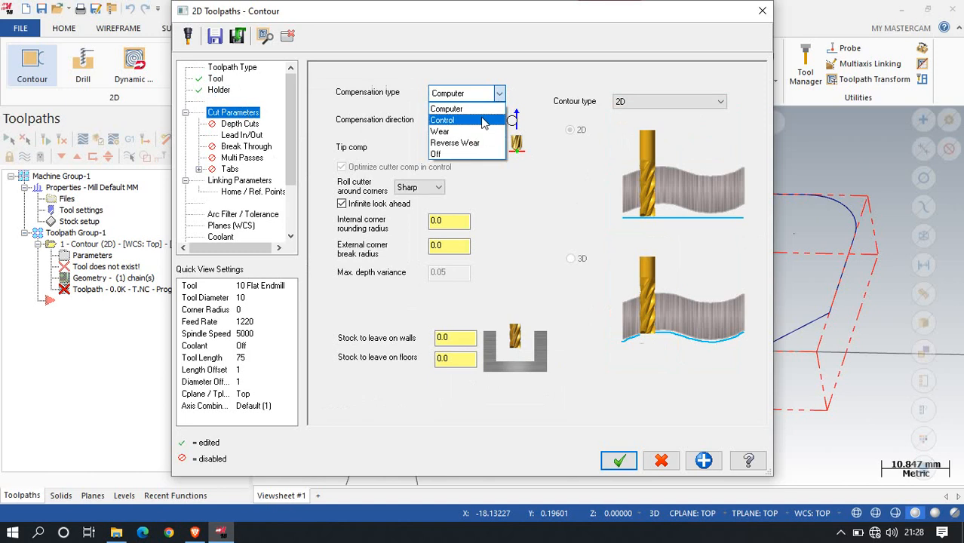
pyautogui.click(483, 120)
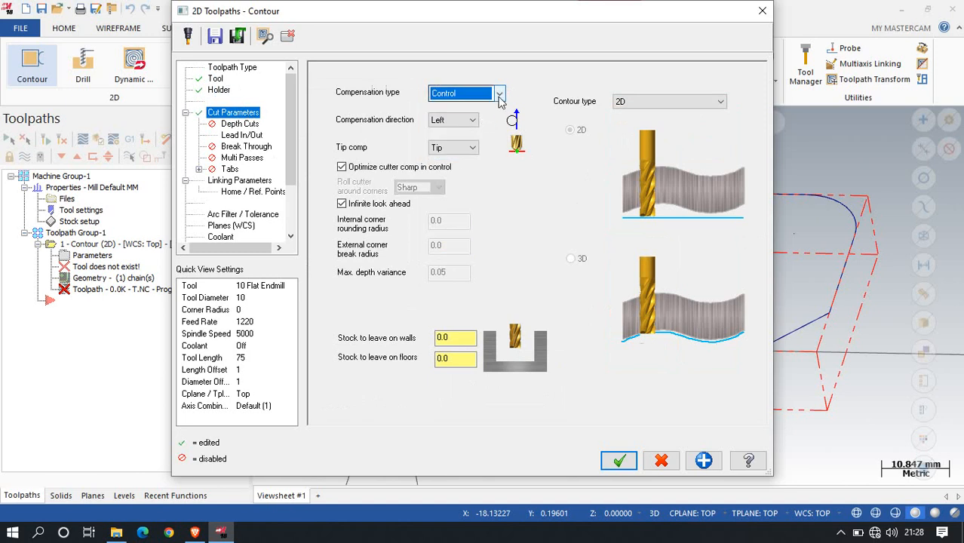
pyautogui.click(500, 94)
pyautogui.click(470, 131)
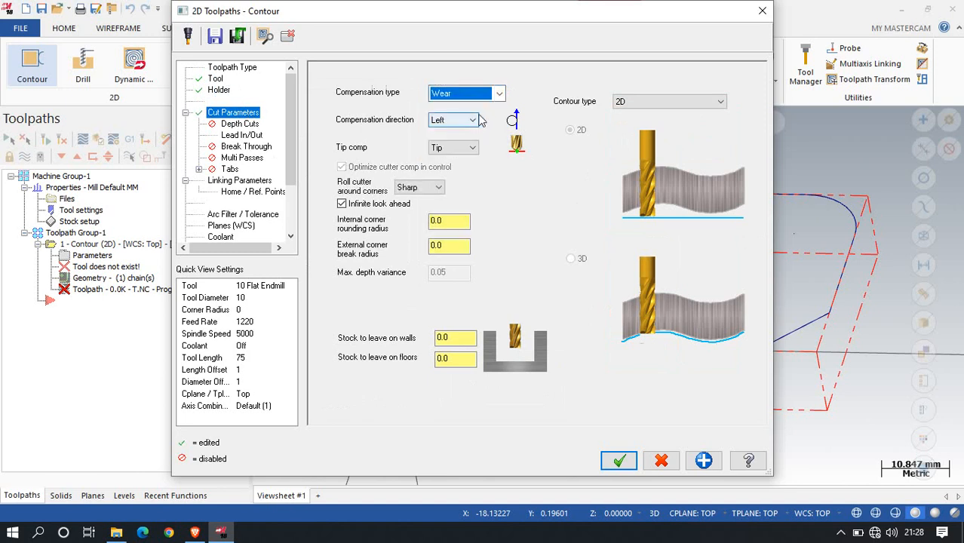
pyautogui.click(464, 93)
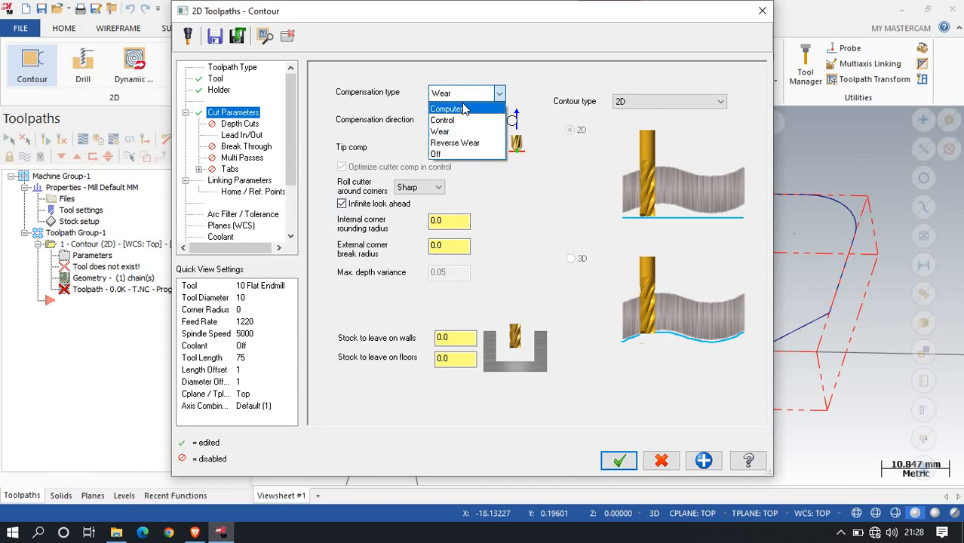
pyautogui.click(457, 142)
pyautogui.click(482, 94)
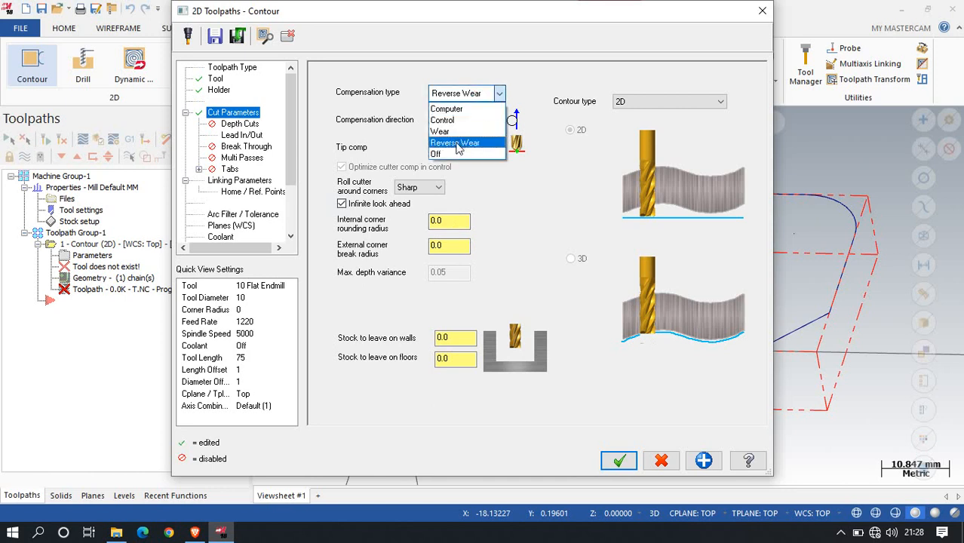
pyautogui.click(453, 153)
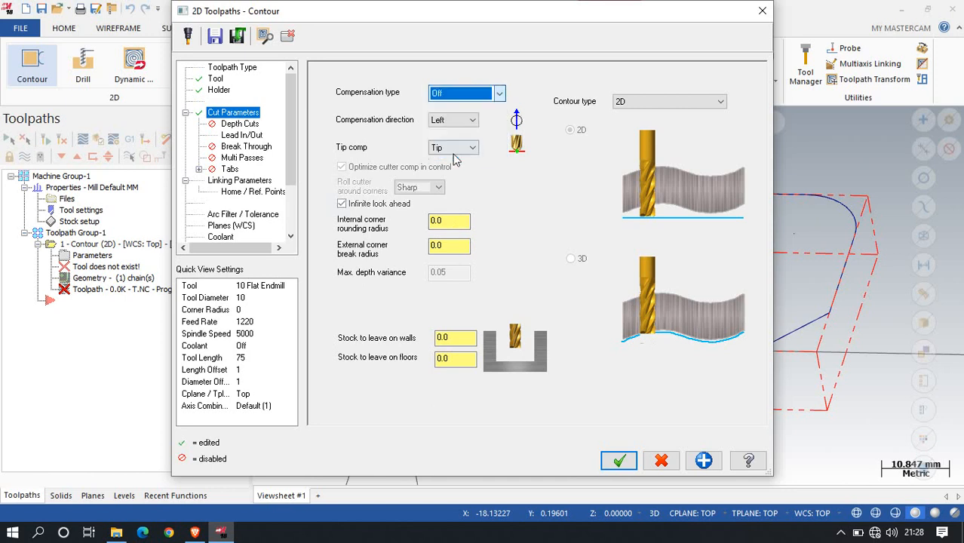
pyautogui.click(496, 93)
pyautogui.click(472, 105)
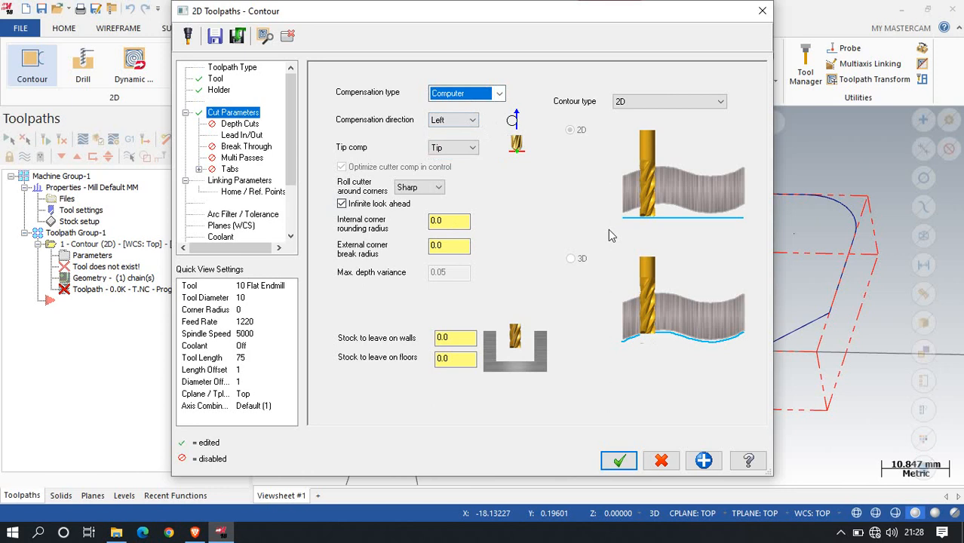
# Step: Try the 2D chamfer, Ramp, Remachining and Oscillate contour types in the cut parameters, and return to 2D
pyautogui.click(621, 102)
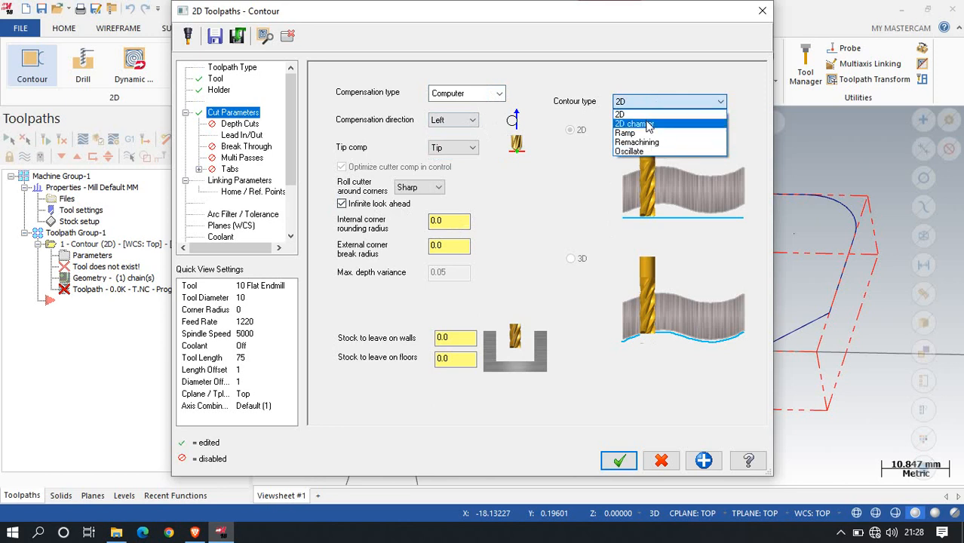
pyautogui.click(634, 124)
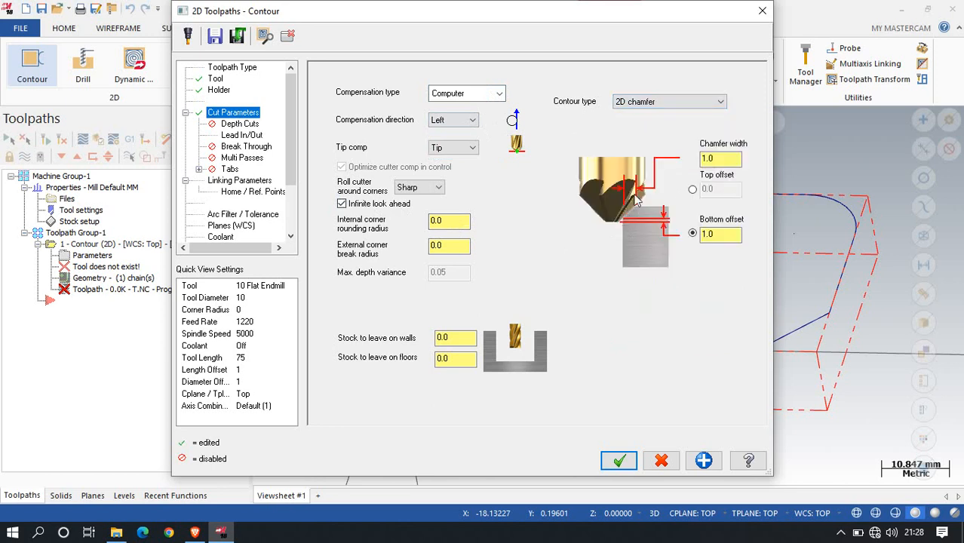
pyautogui.click(642, 102)
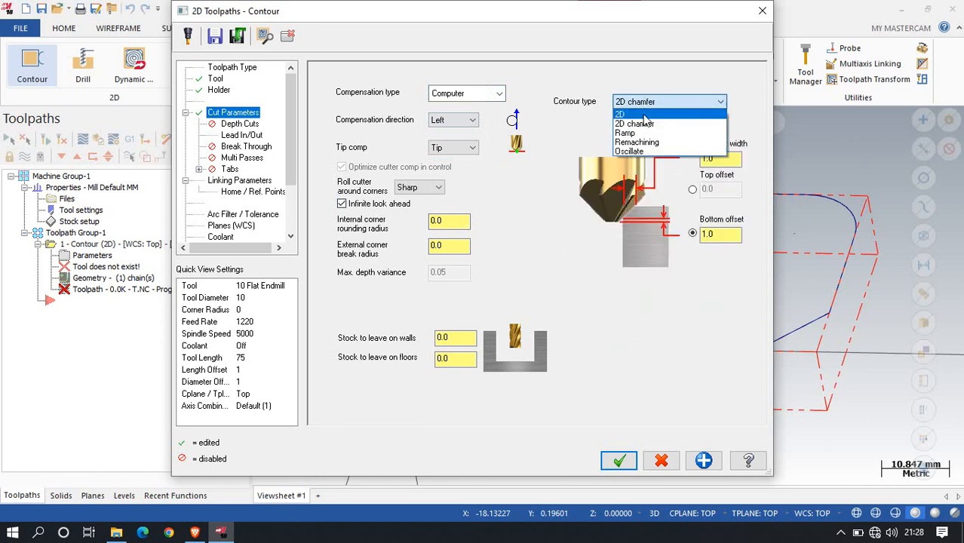
pyautogui.click(641, 136)
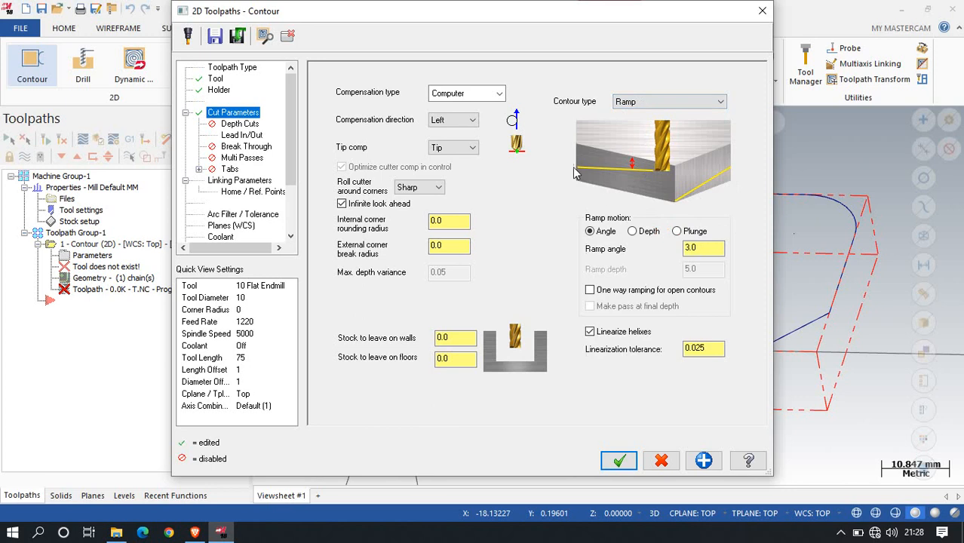
pyautogui.click(647, 101)
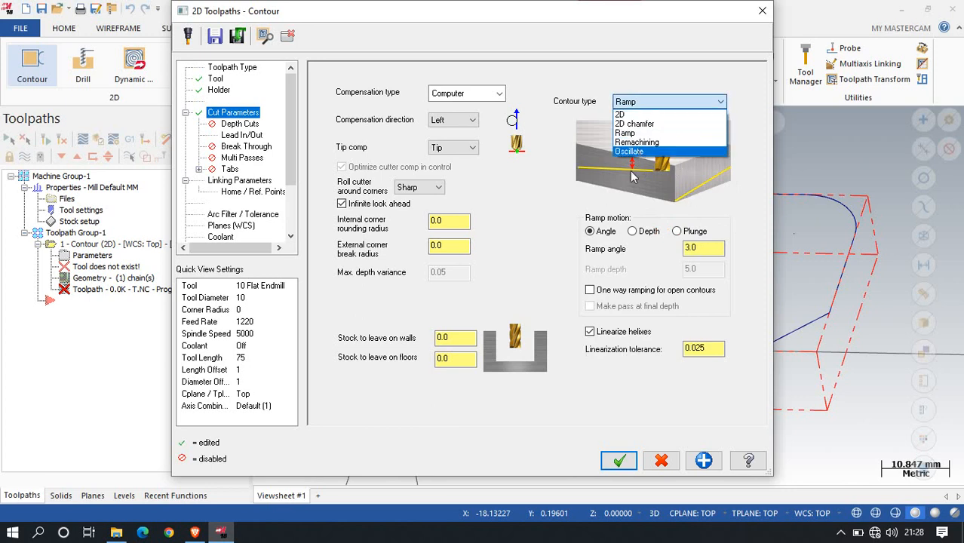
pyautogui.click(637, 142)
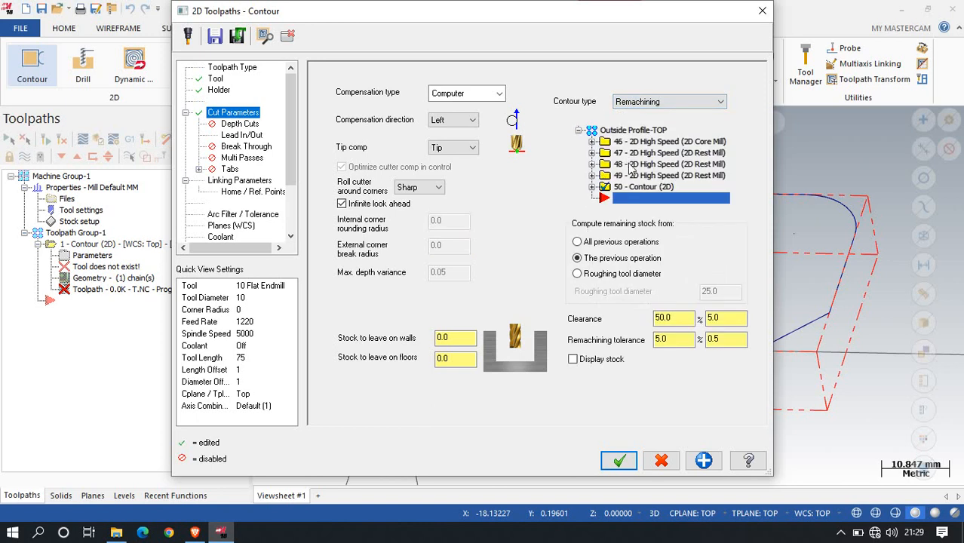
pyautogui.click(717, 102)
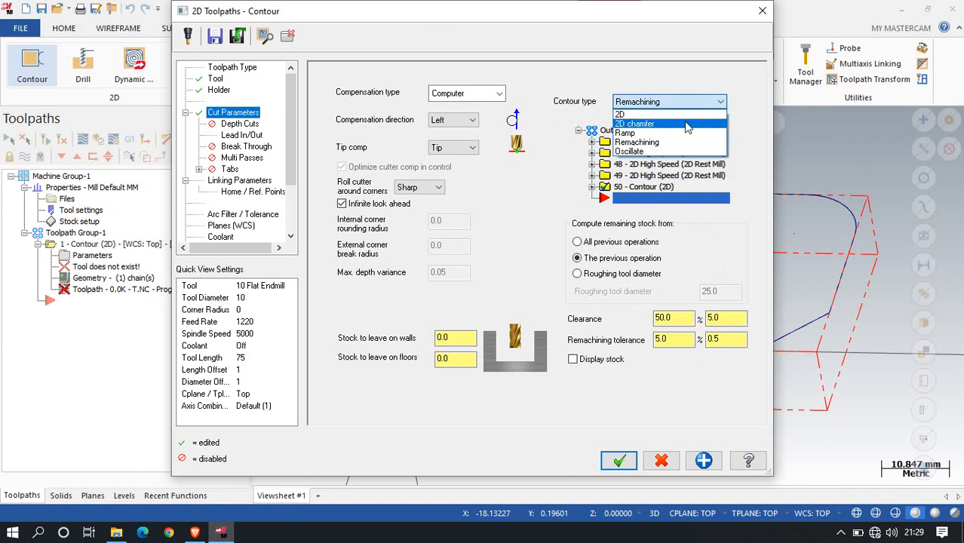
pyautogui.click(653, 153)
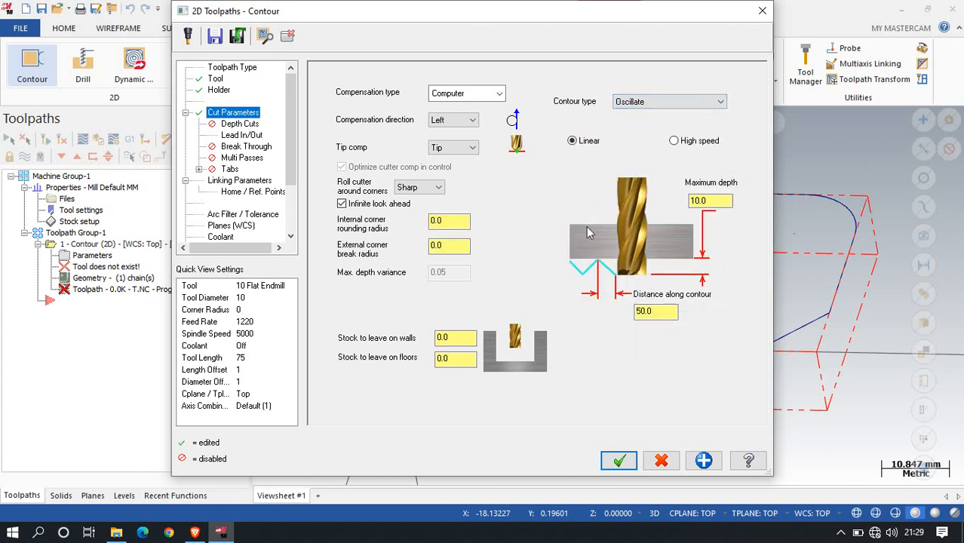
pyautogui.click(671, 102)
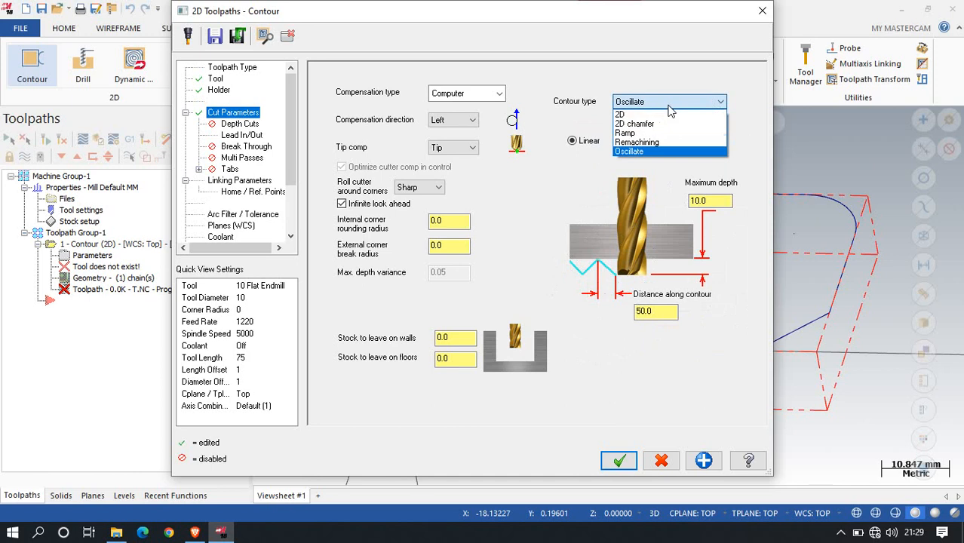
pyautogui.click(660, 114)
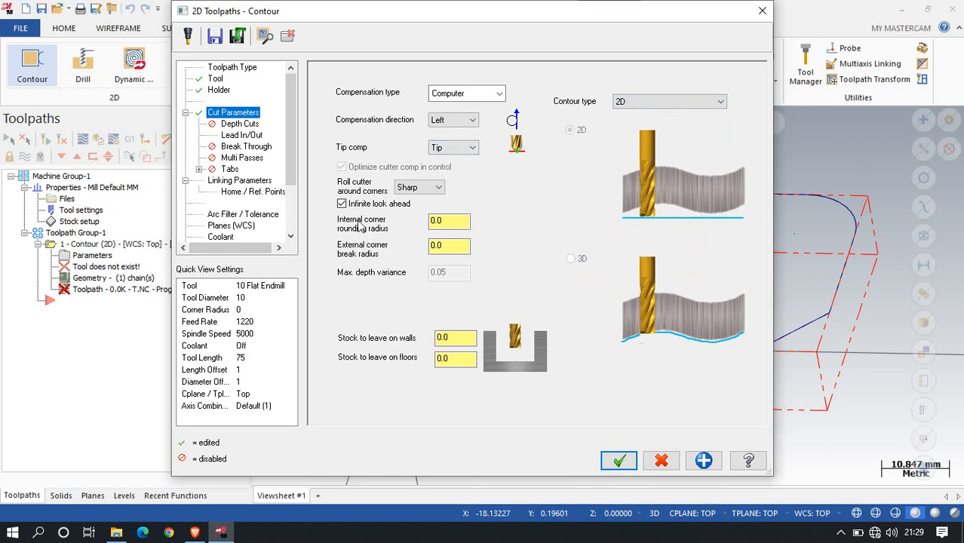
pyautogui.click(451, 222)
pyautogui.click(446, 224)
pyautogui.click(445, 248)
pyautogui.click(469, 340)
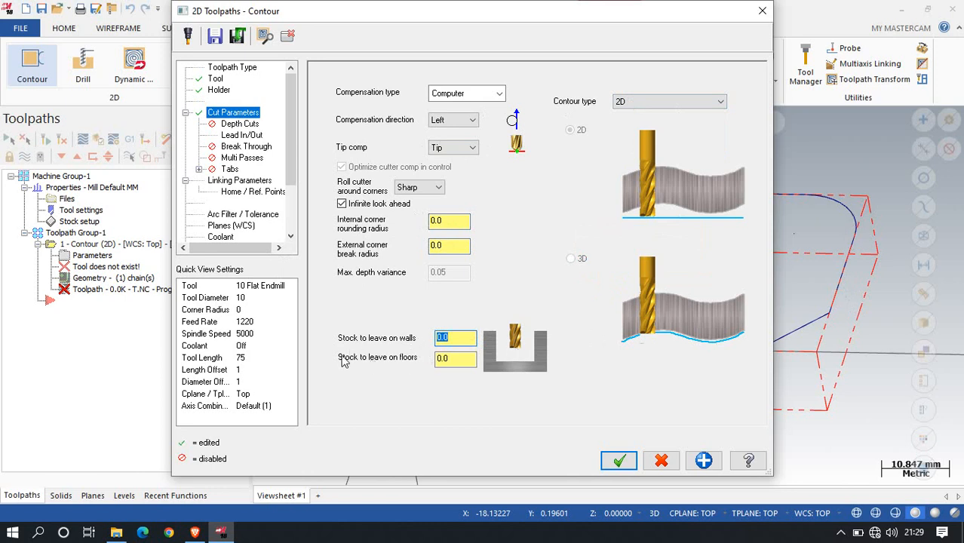
pyautogui.click(451, 359)
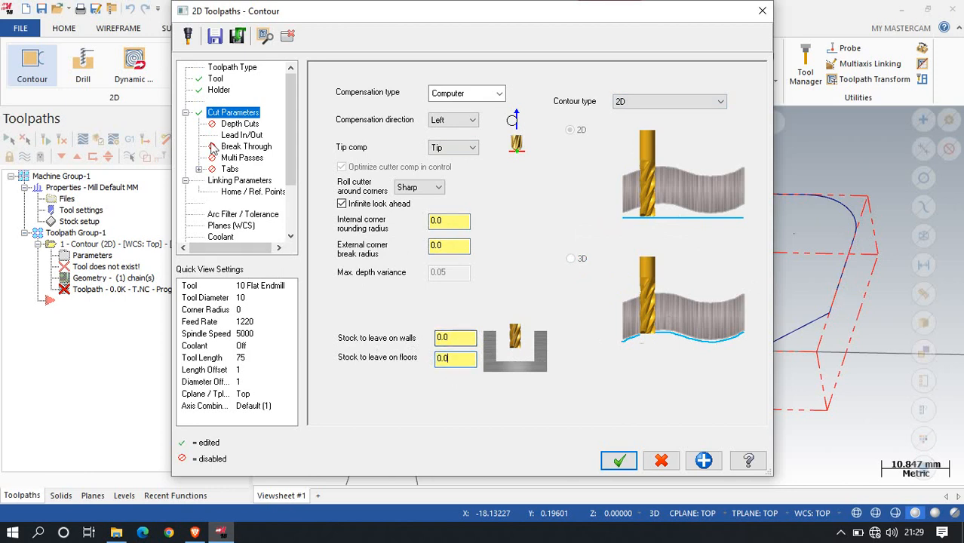
# Step: Enable depth cuts with a maximum rough step of 2.0 and set the depth cut order to By depth
pyautogui.click(227, 125)
pyautogui.click(367, 111)
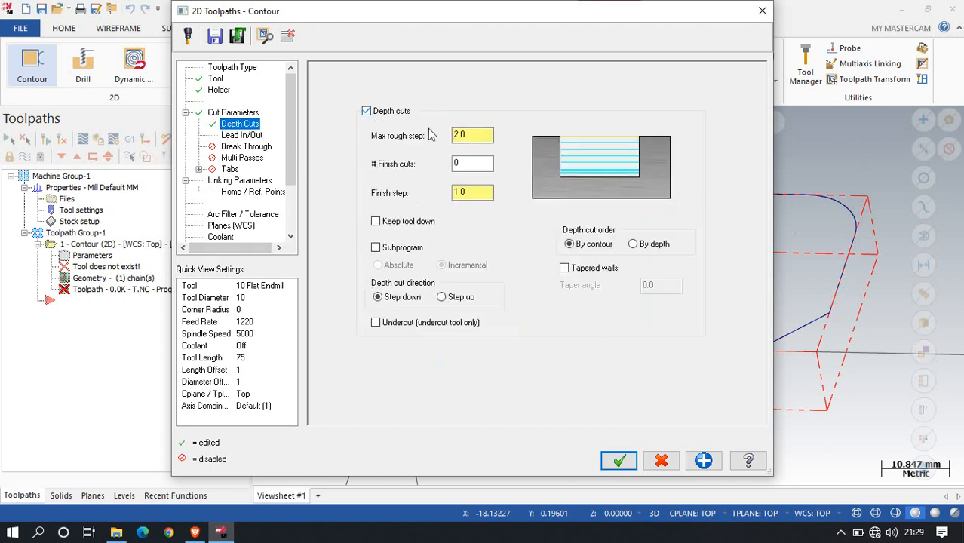
pyautogui.click(479, 134)
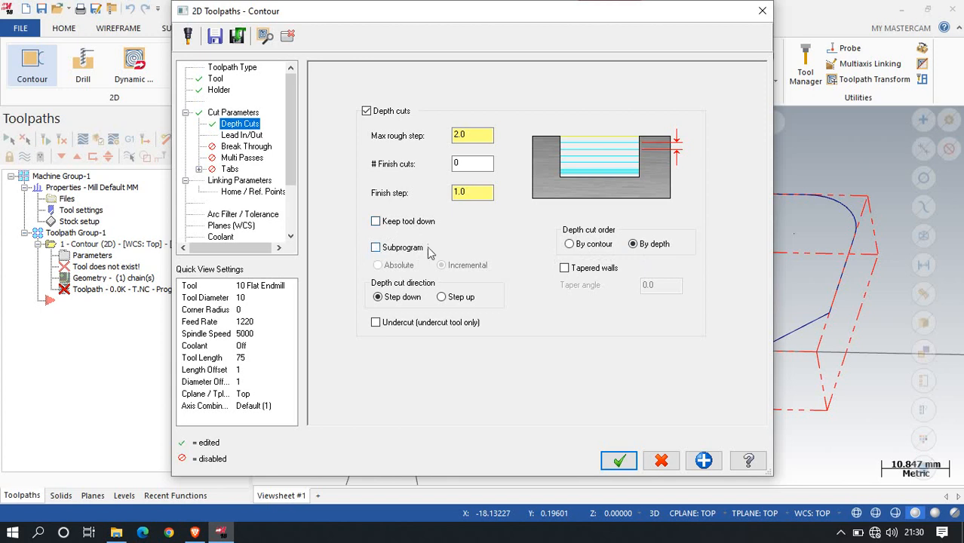
pyautogui.click(242, 135)
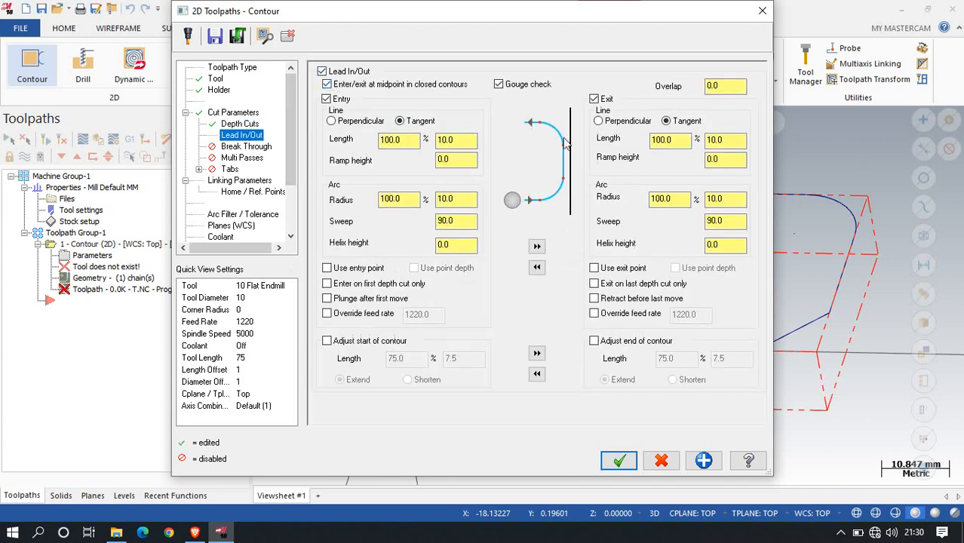
pyautogui.click(243, 147)
pyautogui.click(239, 157)
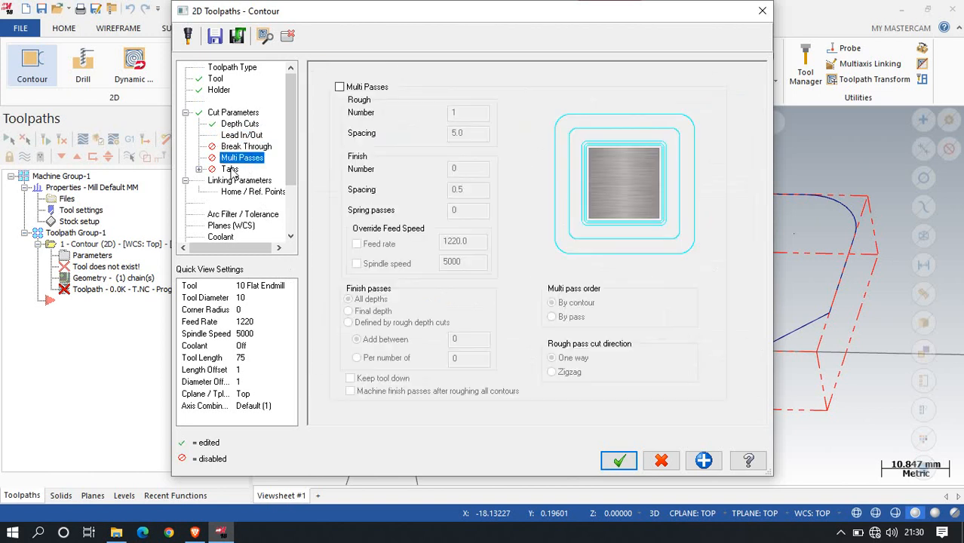
pyautogui.click(230, 169)
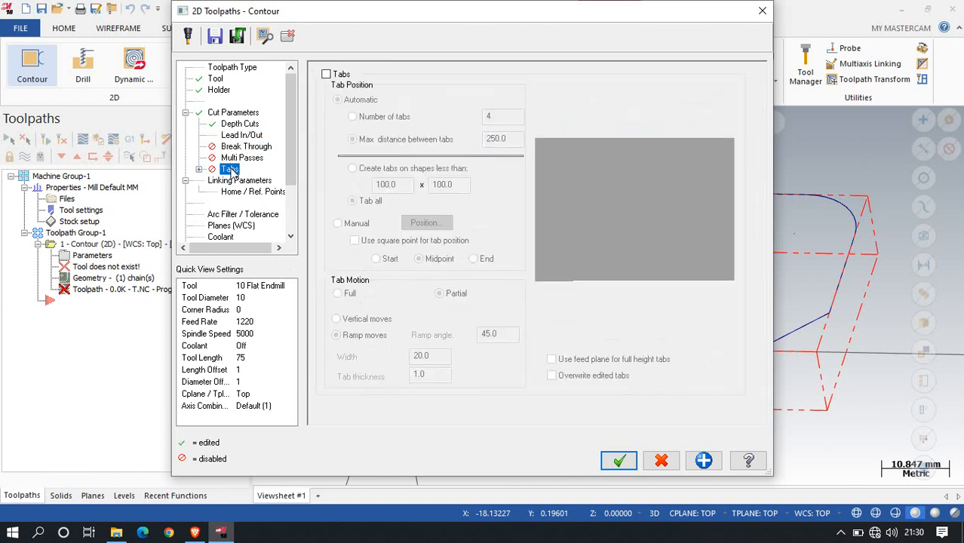
# Step: In the linking parameters, pick a chamfer endpoint on the profile as top of stock, set the depth to absolute -10.0, and generate the toolpath
pyautogui.click(234, 181)
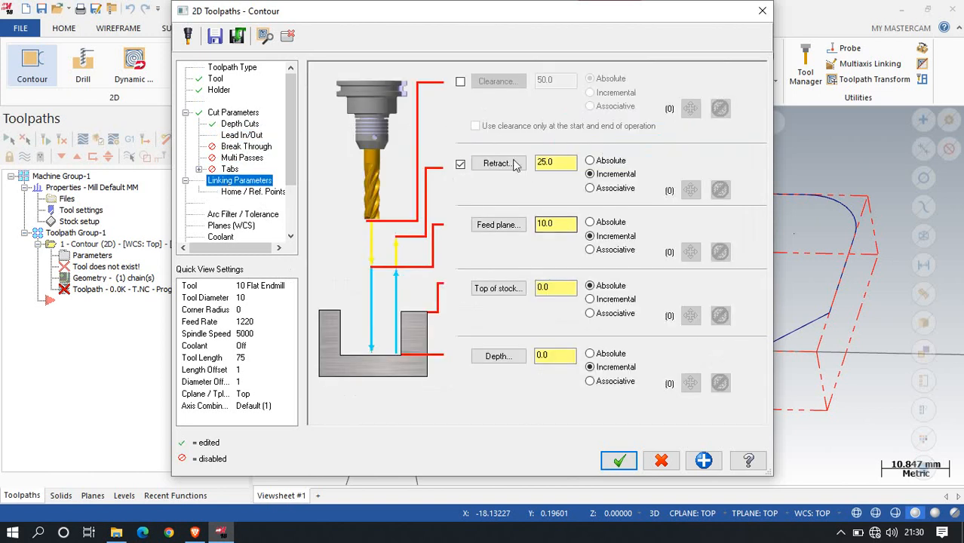
pyautogui.click(498, 289)
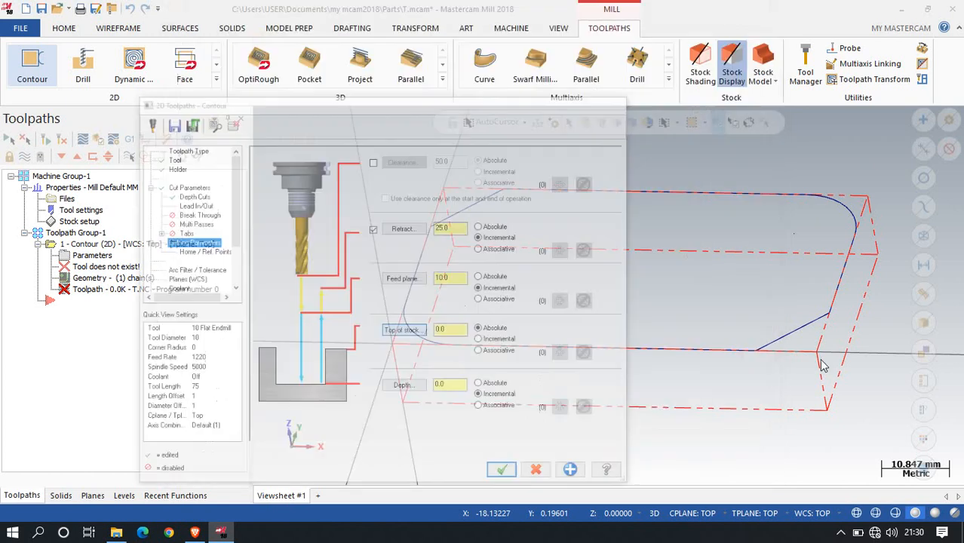
pyautogui.scroll(2, 827, 313)
pyautogui.click(827, 315)
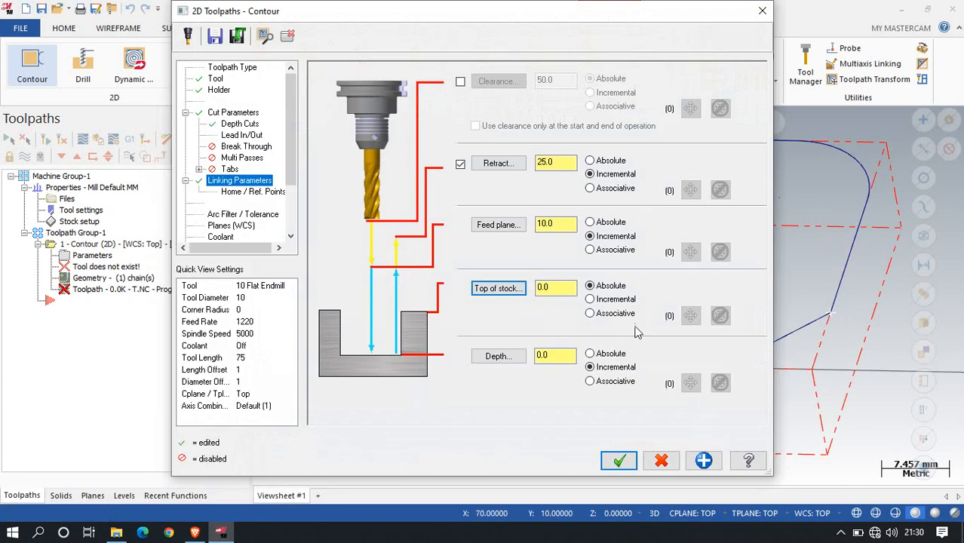
pyautogui.click(601, 354)
pyautogui.doubleClick(567, 355)
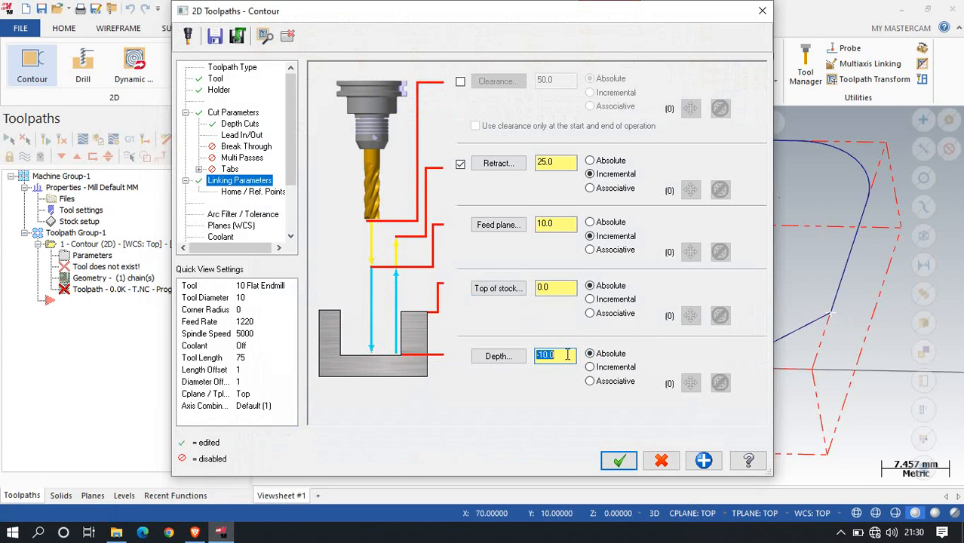
pyautogui.click(619, 460)
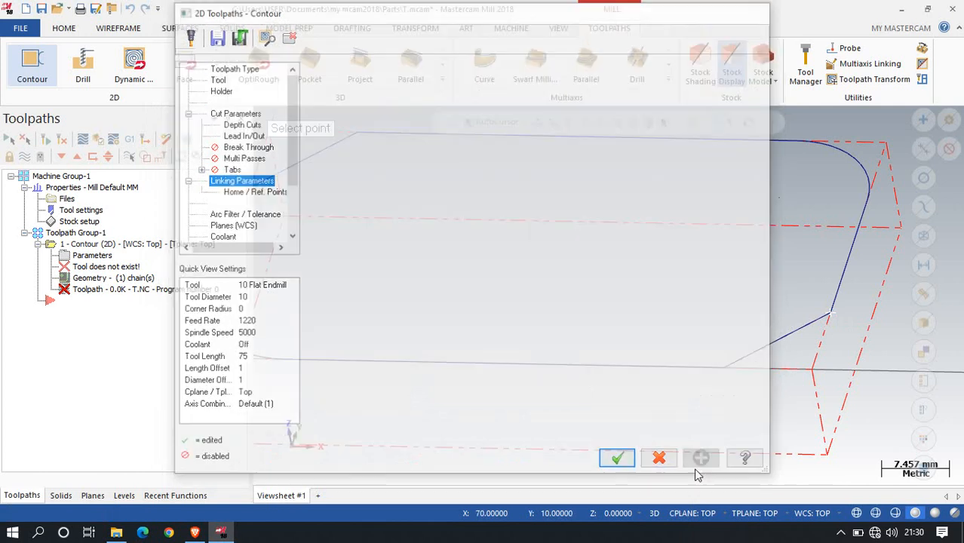
# Step: Run the Verify simulation of the contour toolpath in Mastercam Simulator at an adjusted playback speed and inspect the machined stock
pyautogui.scroll(-3, 727, 269)
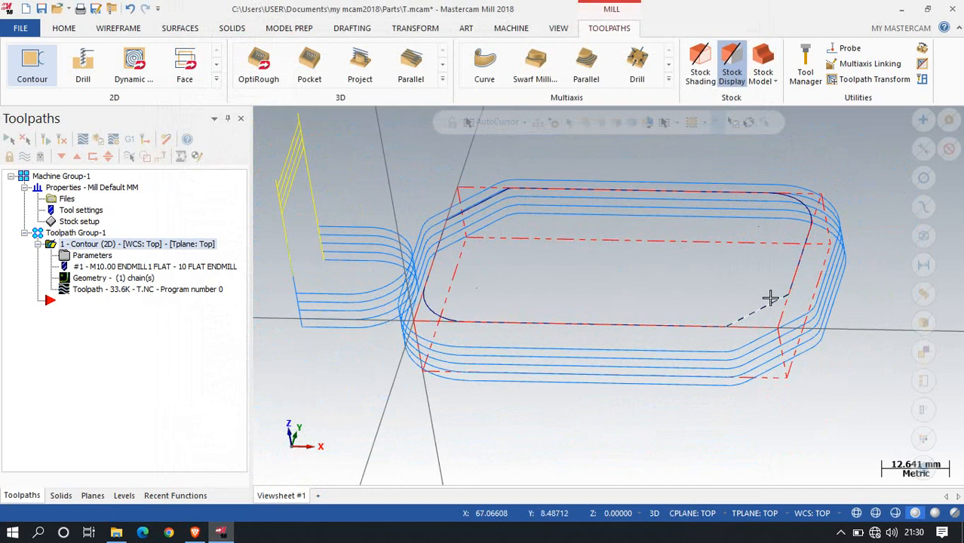
pyautogui.click(100, 138)
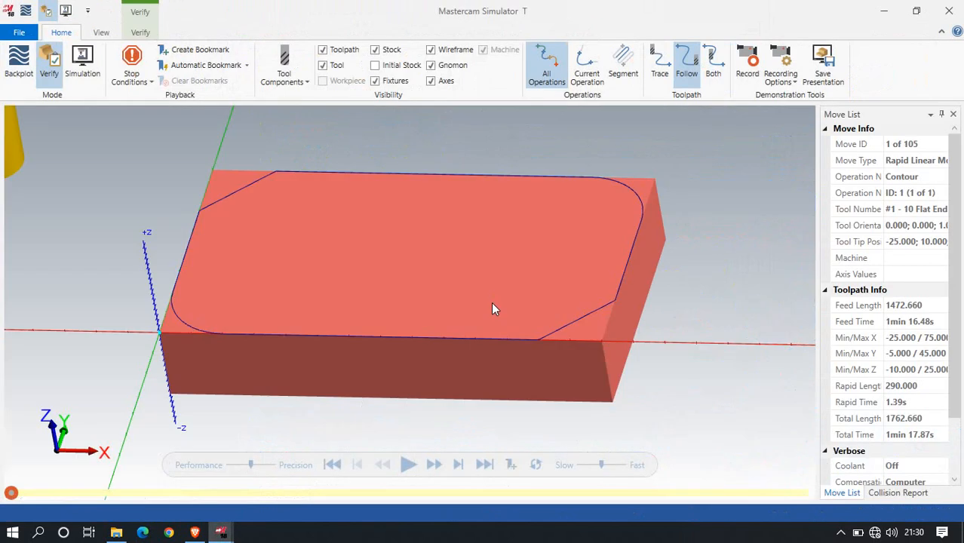
pyautogui.moveTo(603, 470); pyautogui.dragTo(582, 470)
pyautogui.click(406, 465)
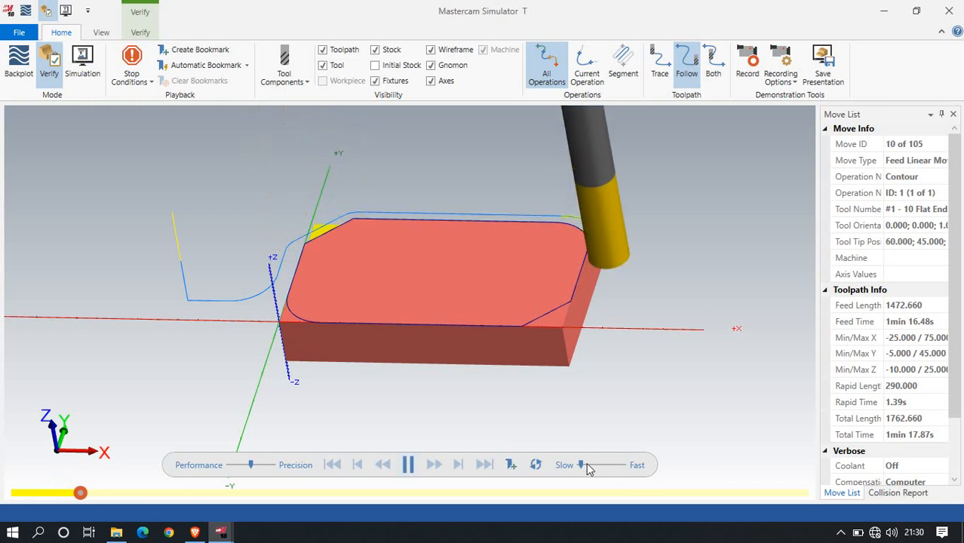
pyautogui.moveTo(581, 466); pyautogui.dragTo(596, 465)
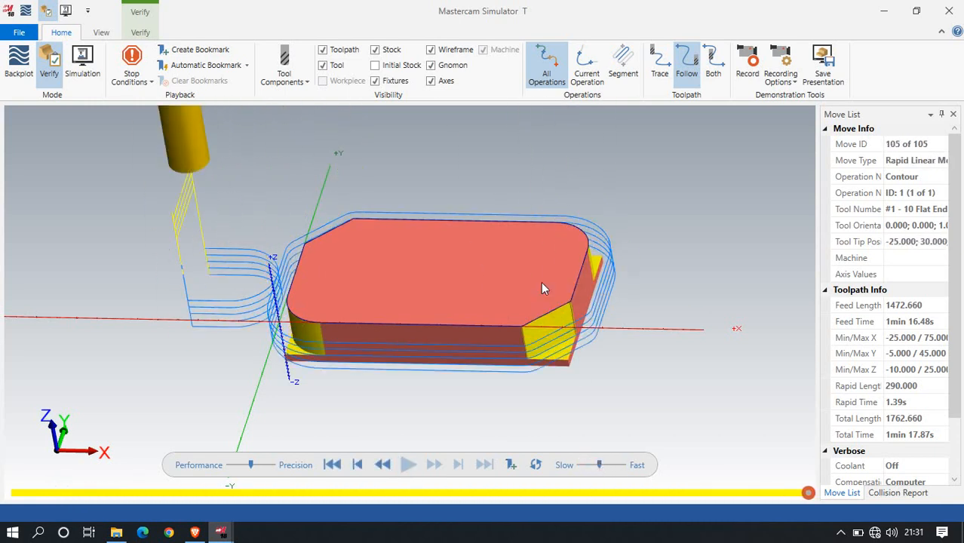
pyautogui.scroll(3, 542, 291)
pyautogui.moveTo(542, 299); pyautogui.dragTo(545, 339, button='middle')
pyautogui.scroll(-6, 543, 339)
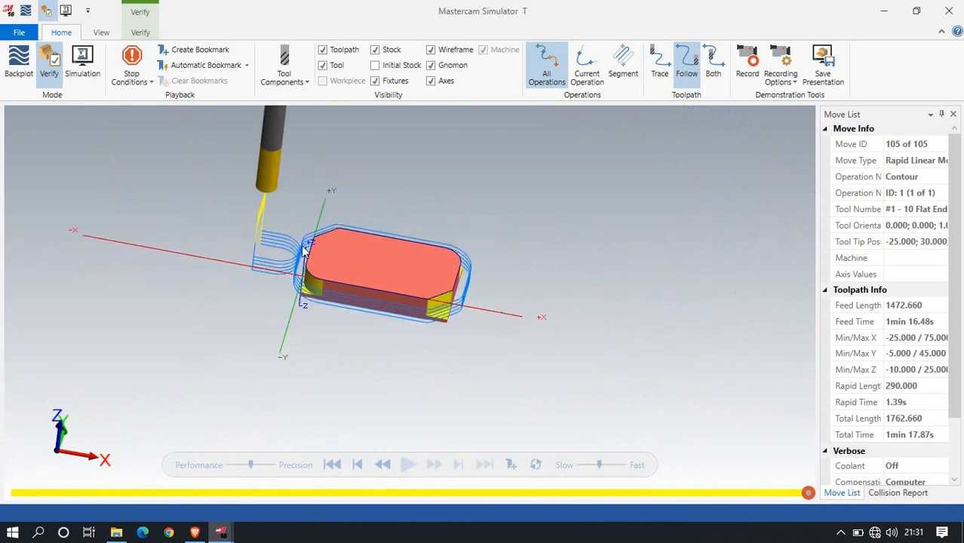
# Step: Close the simulator, disable Lead In/Out in the contour's cut parameters, and regenerate the toolpath
pyautogui.scroll(4, 283, 249)
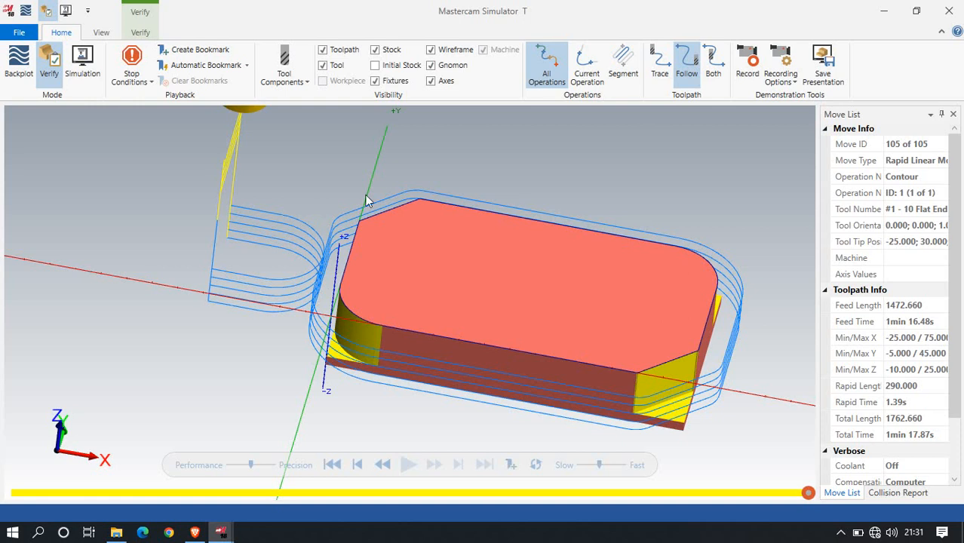
pyautogui.click(949, 11)
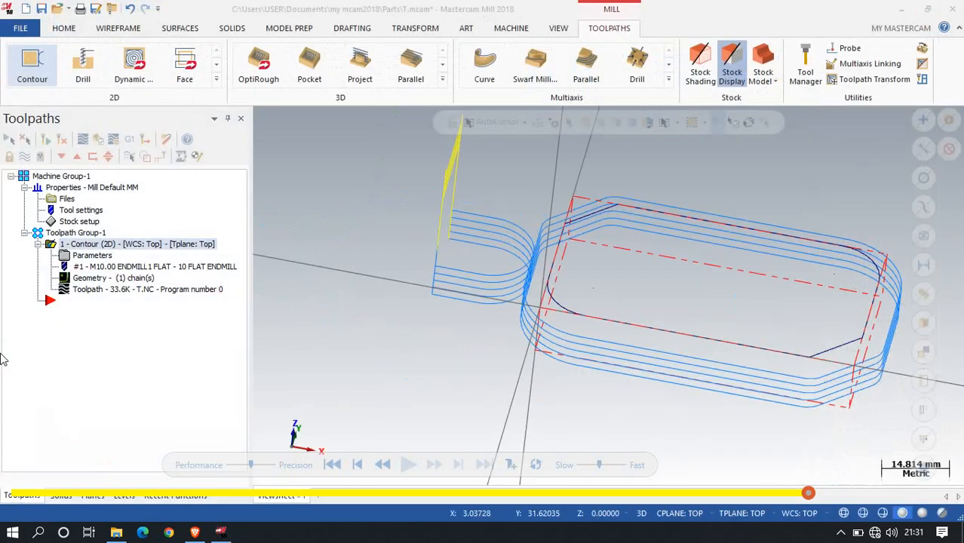
pyautogui.click(88, 256)
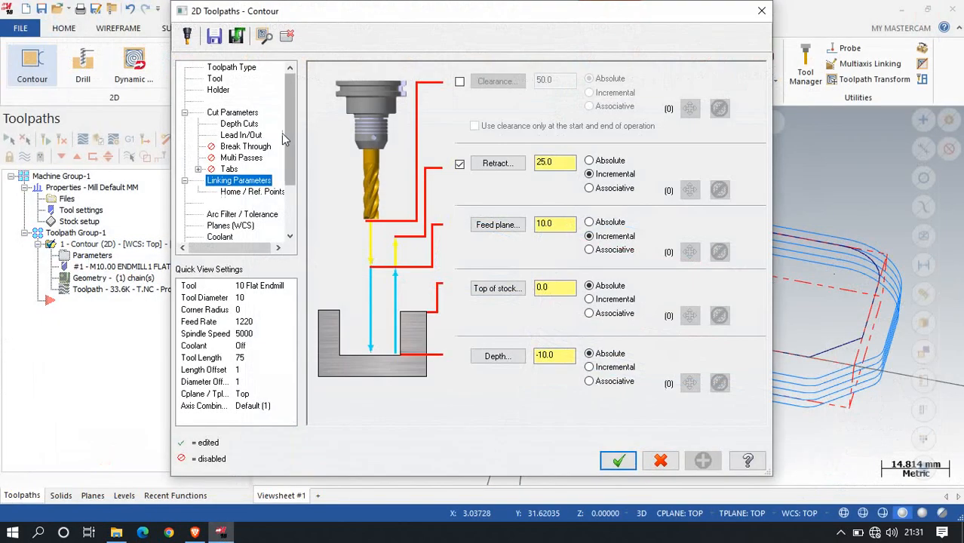
pyautogui.click(229, 139)
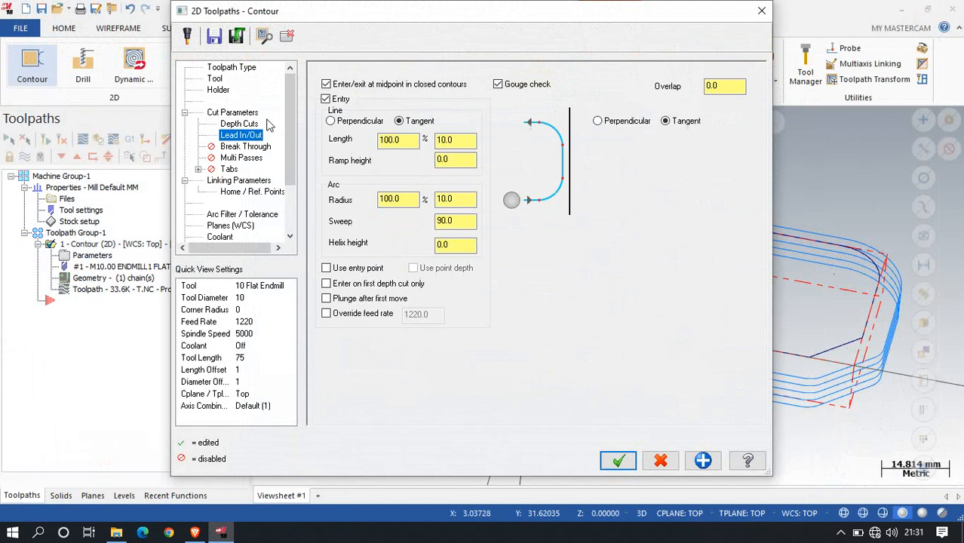
pyautogui.click(322, 71)
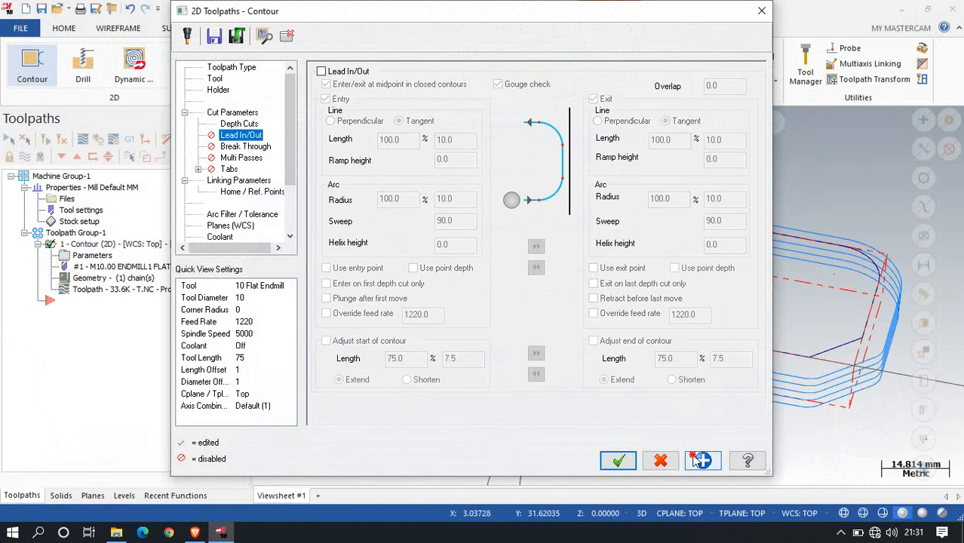
pyautogui.click(618, 461)
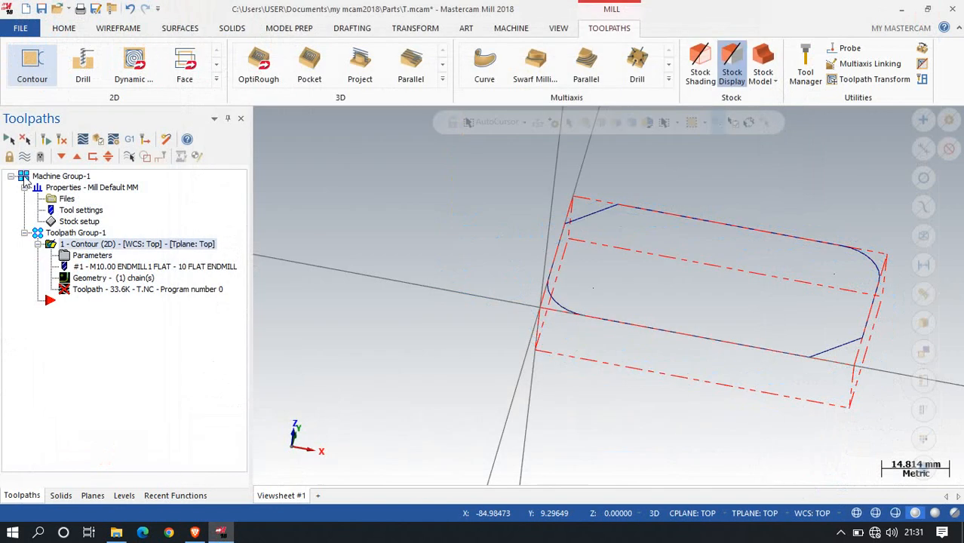
pyautogui.click(45, 139)
pyautogui.scroll(2, 580, 252)
pyautogui.scroll(-3, 579, 251)
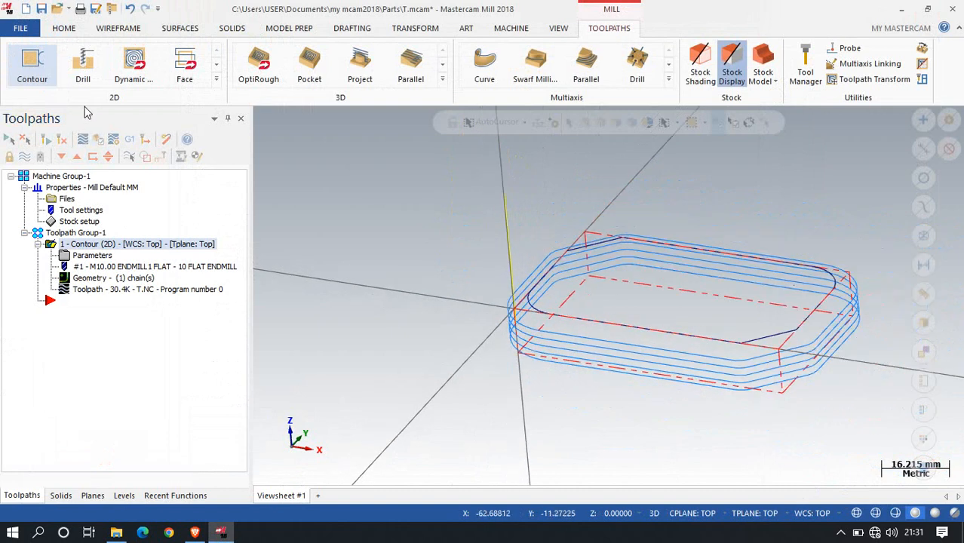
# Step: Run the Verify simulation of the contour without lead moves, inspect the machined corner, and close the simulator
pyautogui.click(99, 140)
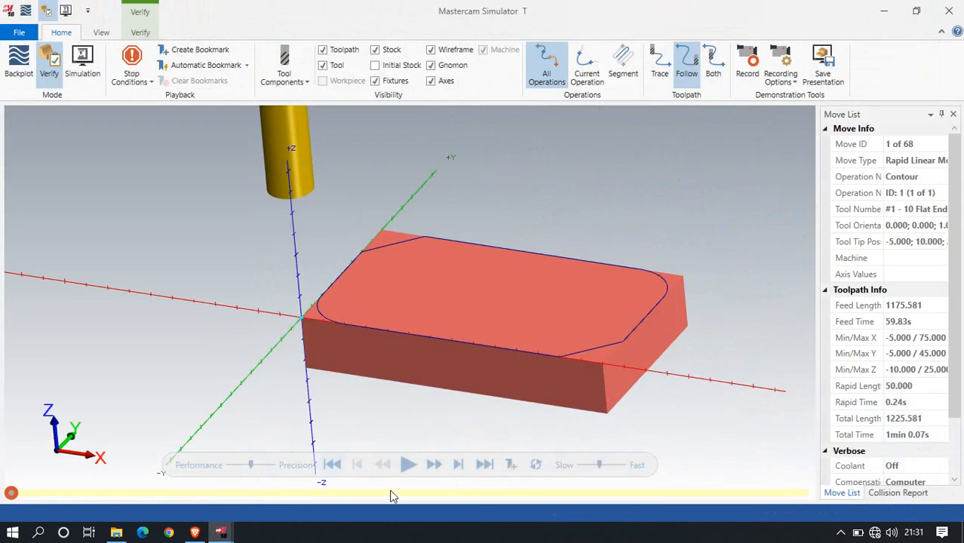
pyautogui.click(407, 465)
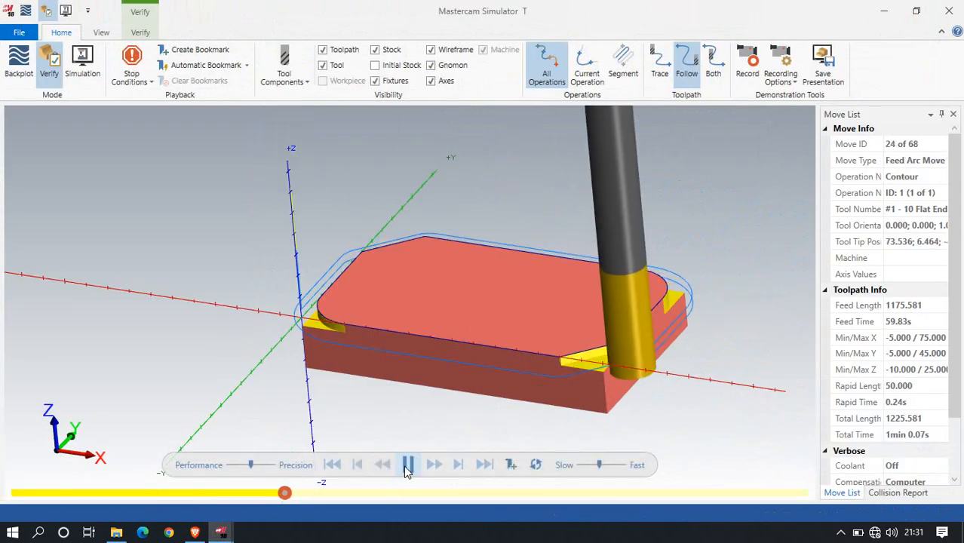
pyautogui.scroll(2, 603, 378)
pyautogui.scroll(1, 604, 377)
pyautogui.moveTo(604, 377); pyautogui.dragTo(602, 352, button='middle')
pyautogui.scroll(-3, 570, 357)
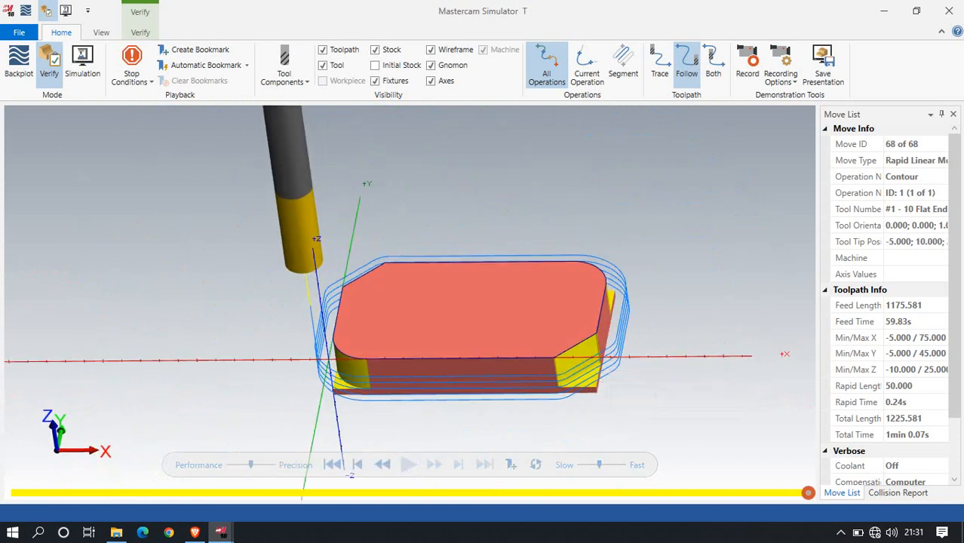
pyautogui.click(949, 11)
# Step: Re-enable Lead In/Out with Enter/exit at midpoint in closed contours turned off, and regenerate the contour toolpath
pyautogui.click(78, 256)
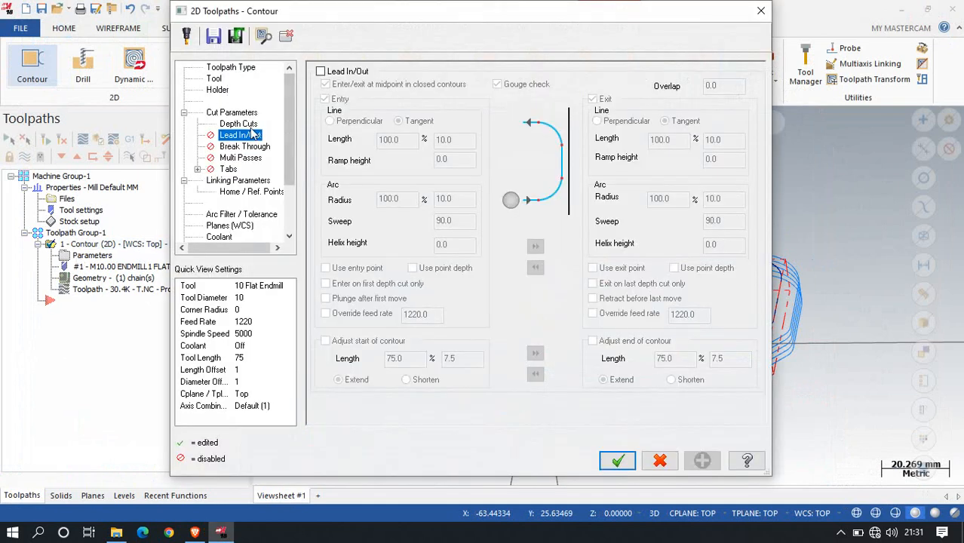
pyautogui.click(321, 71)
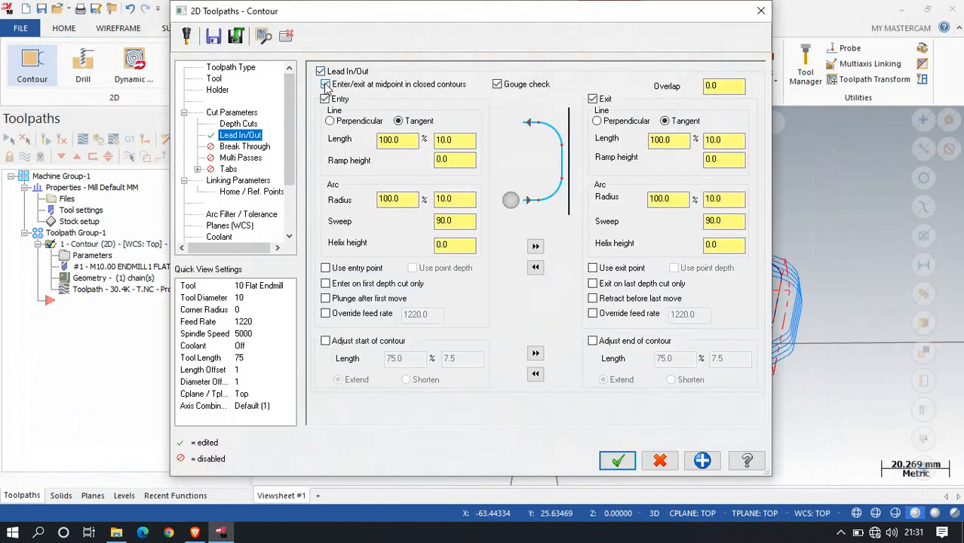
pyautogui.click(401, 86)
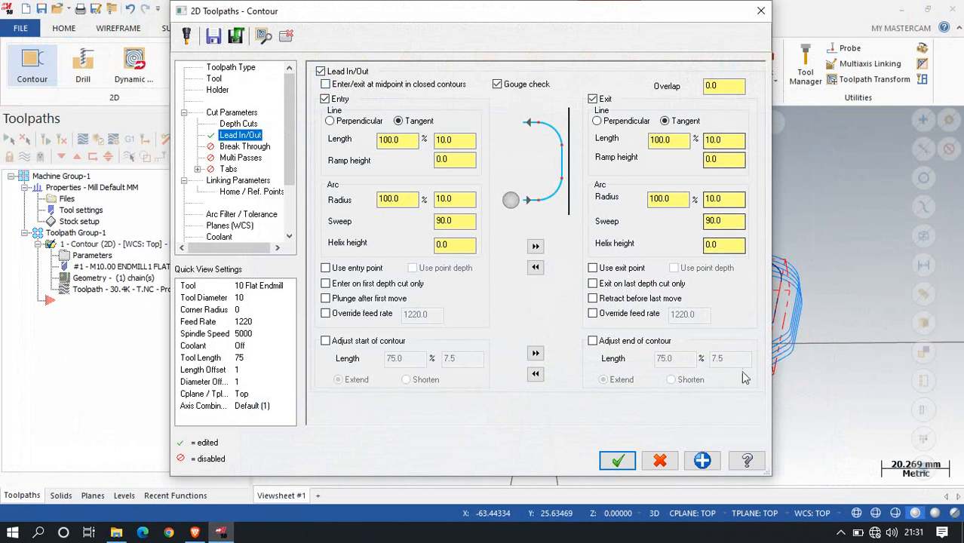
pyautogui.click(617, 460)
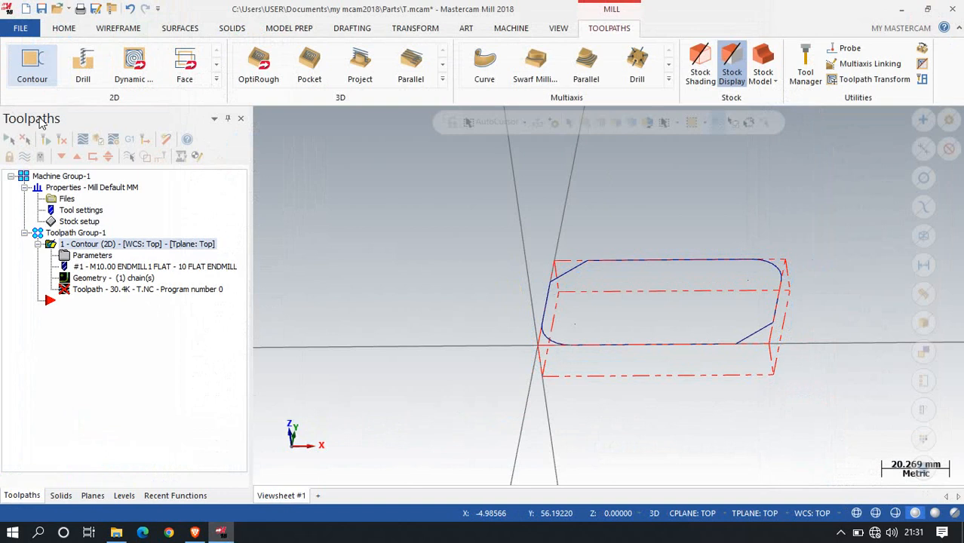
pyautogui.scroll(2, 526, 337)
pyautogui.scroll(1, 526, 336)
pyautogui.moveTo(638, 293); pyautogui.dragTo(624, 343, button='middle')
pyautogui.scroll(1, 532, 341)
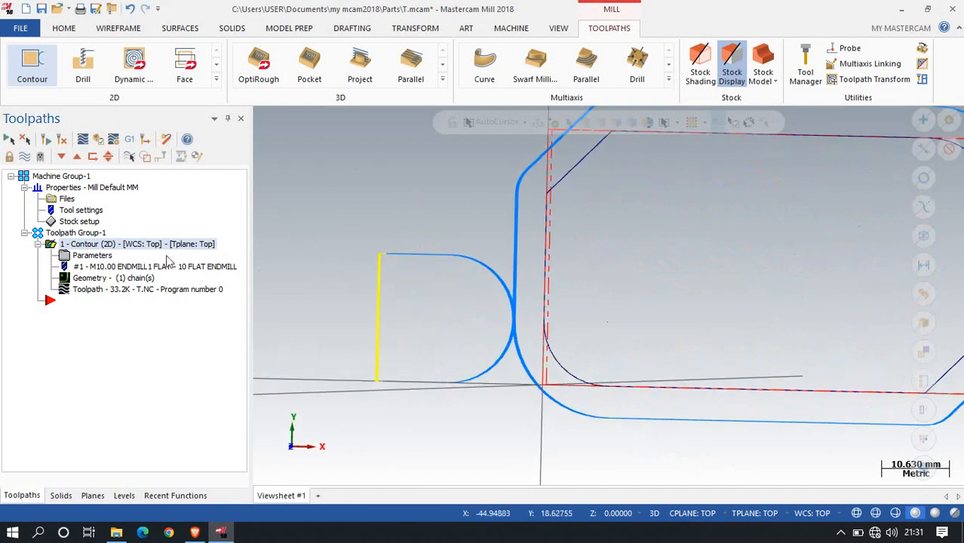
# Step: Turn on Enter/exit at midpoint in closed contours and regenerate the contour toolpath
pyautogui.click(97, 257)
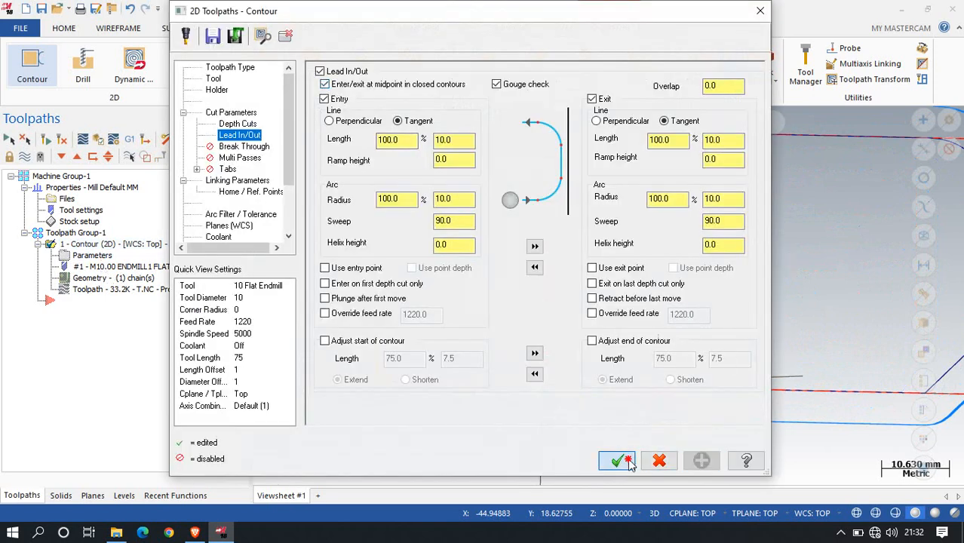
pyautogui.click(617, 460)
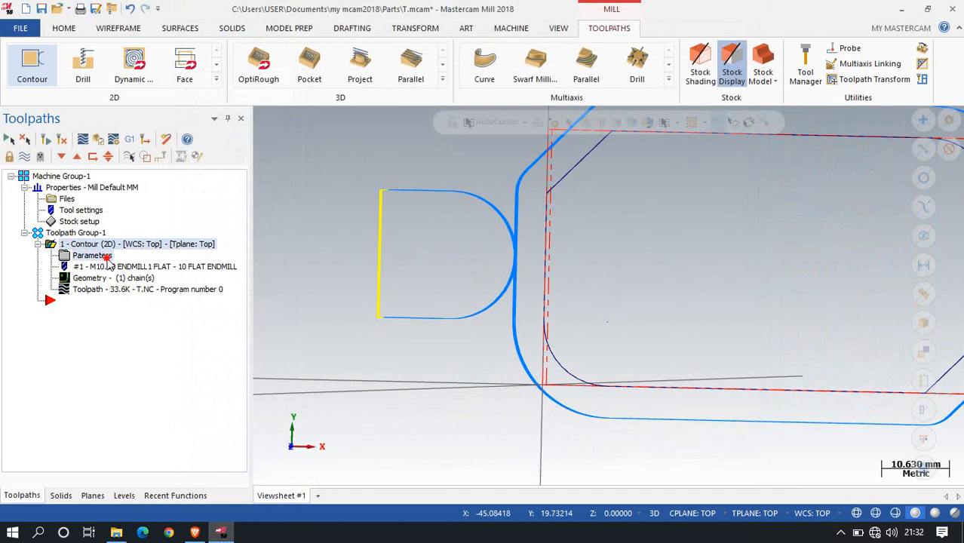
# Step: Turn off Enter/exit at midpoint in closed contours, set the entry line to Perpendicular, and regenerate the toolpath
pyautogui.click(94, 256)
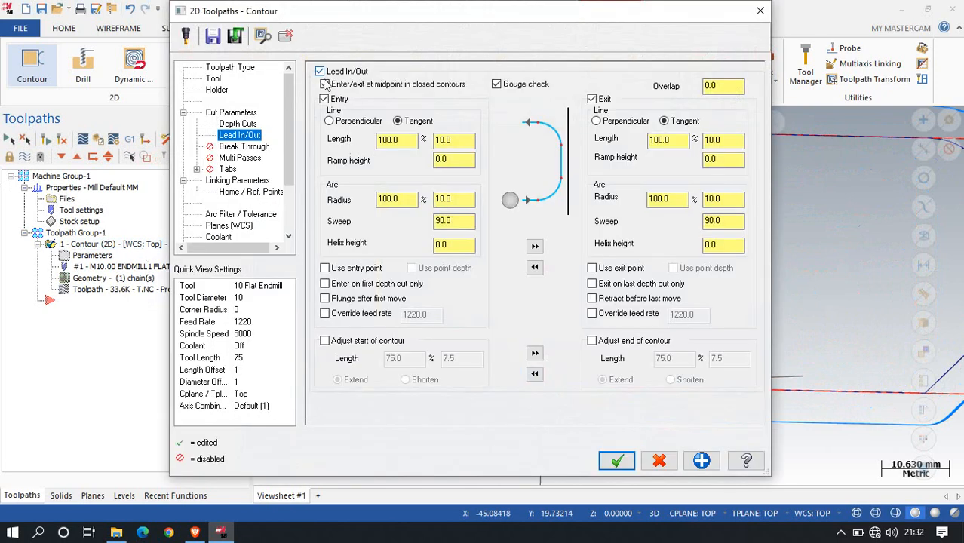
pyautogui.click(324, 84)
pyautogui.click(330, 122)
pyautogui.click(414, 121)
pyautogui.click(368, 123)
pyautogui.click(702, 460)
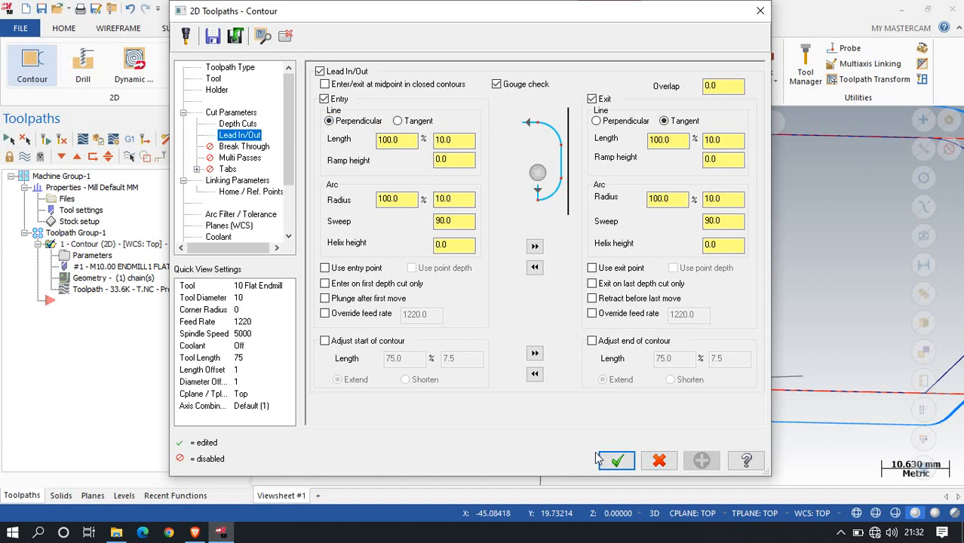
pyautogui.click(615, 460)
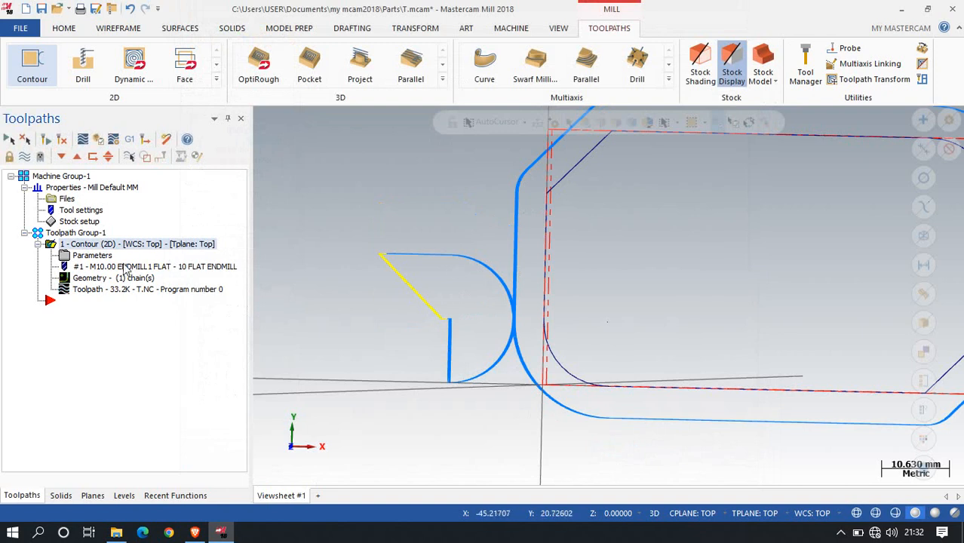
# Step: Copy the perpendicular entry settings to the exit and set the entry line length to 5.0
pyautogui.click(92, 257)
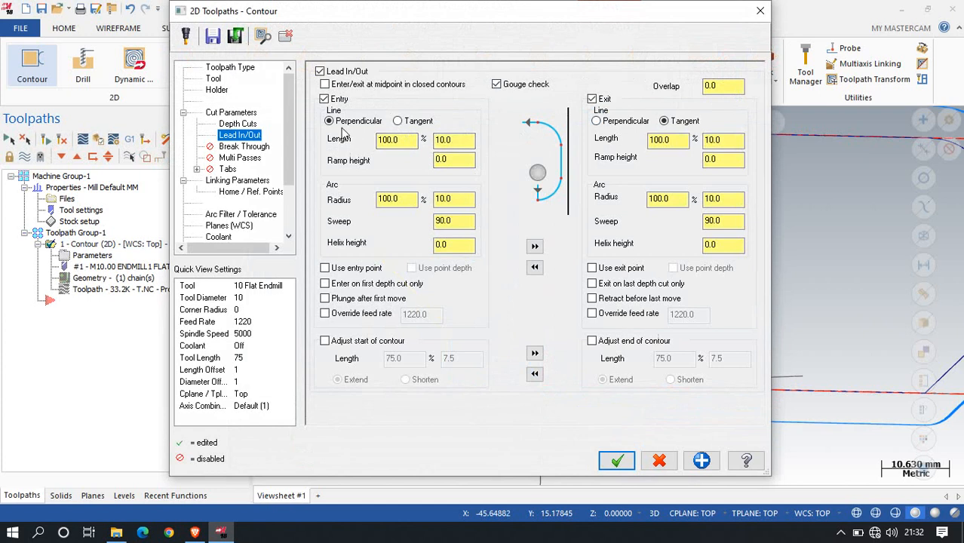
pyautogui.click(535, 246)
pyautogui.click(450, 198)
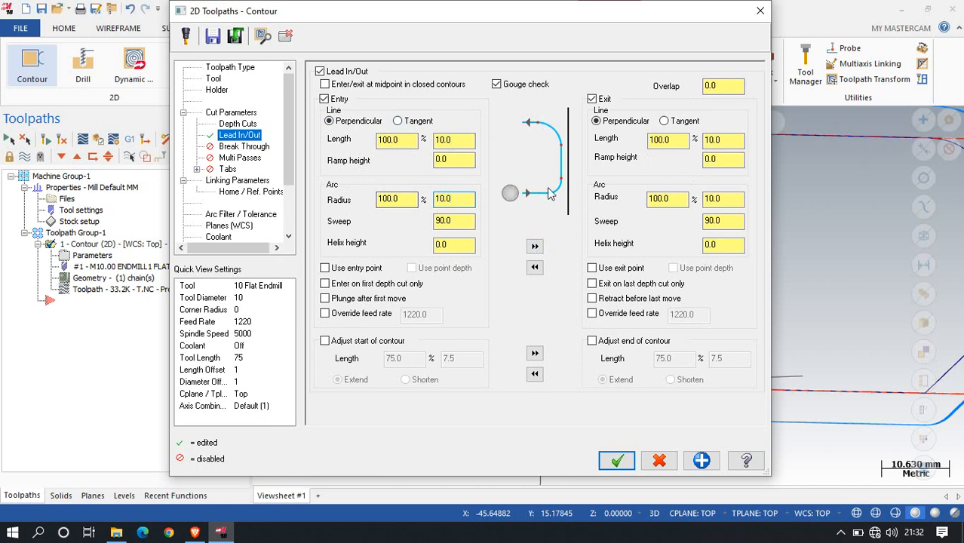
pyautogui.doubleClick(409, 198)
pyautogui.doubleClick(455, 200)
pyautogui.doubleClick(456, 140)
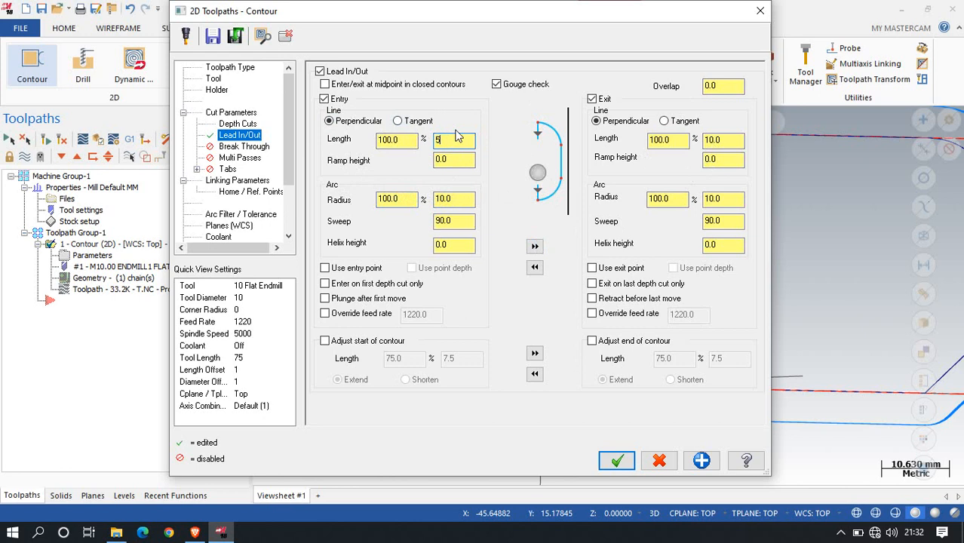
pyautogui.write('5')
pyautogui.press('Return')
# Step: Set the entry arc radius to 5.0, copy the entry values to the exit, and regenerate the toolpath
pyautogui.doubleClick(454, 198)
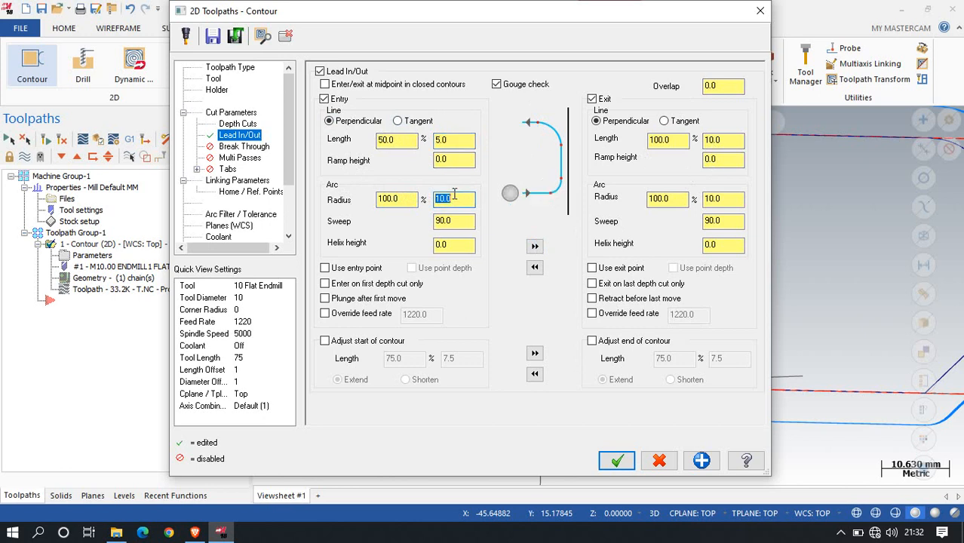
pyautogui.write('5')
pyautogui.press('Return')
pyautogui.click(535, 246)
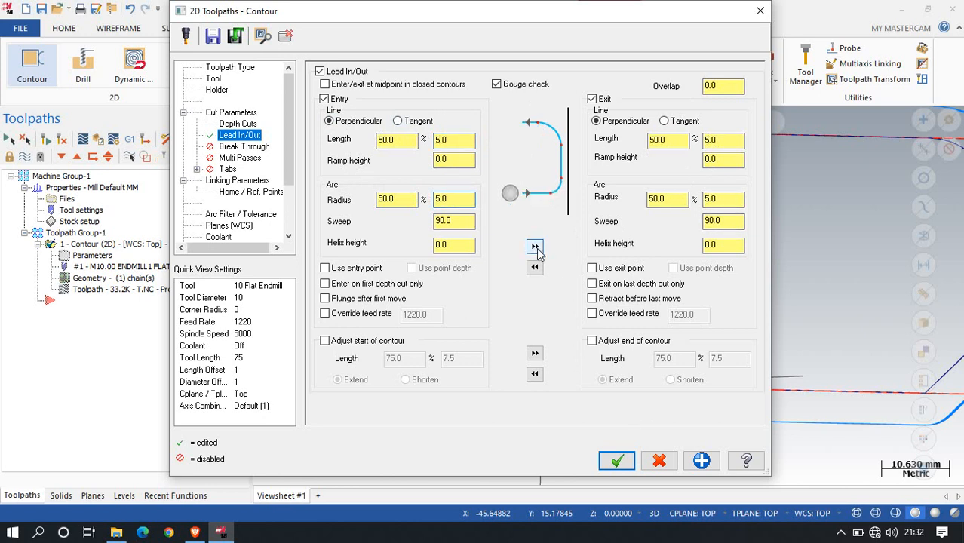
pyautogui.click(618, 460)
pyautogui.scroll(2, 466, 338)
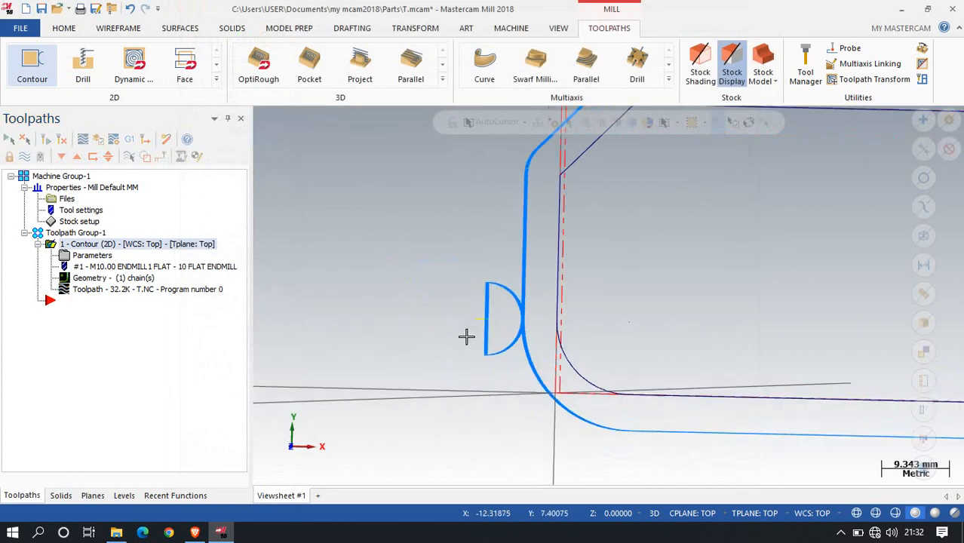
pyautogui.scroll(3, 466, 338)
pyautogui.moveTo(537, 297); pyautogui.dragTo(574, 345, button='middle')
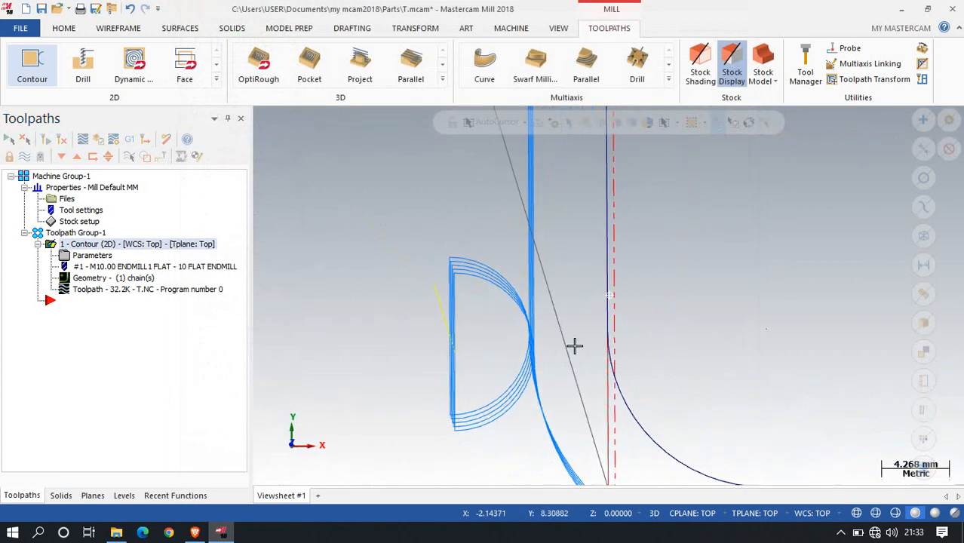
# Step: Enable Multi Passes for the contour with 6 rough passes and regenerate the toolpath
pyautogui.click(92, 256)
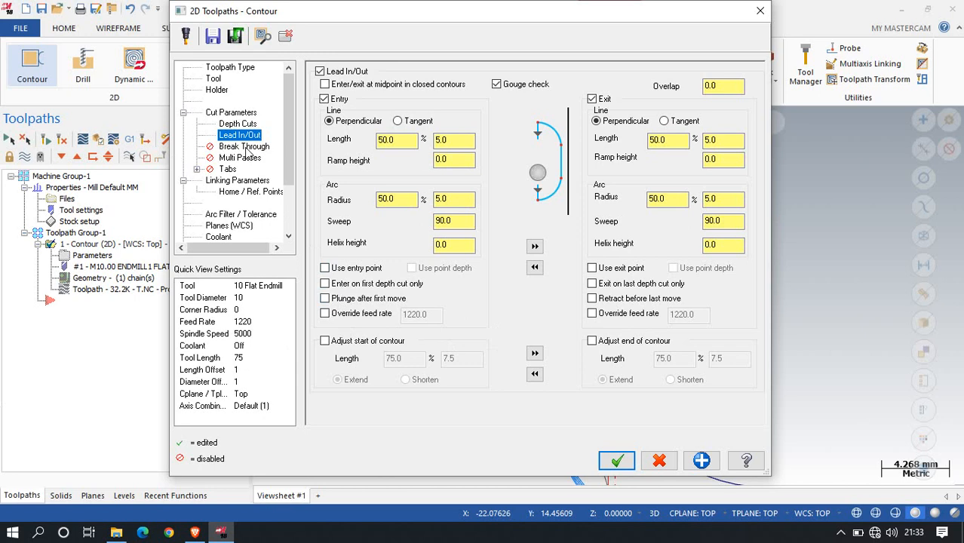
pyautogui.click(245, 147)
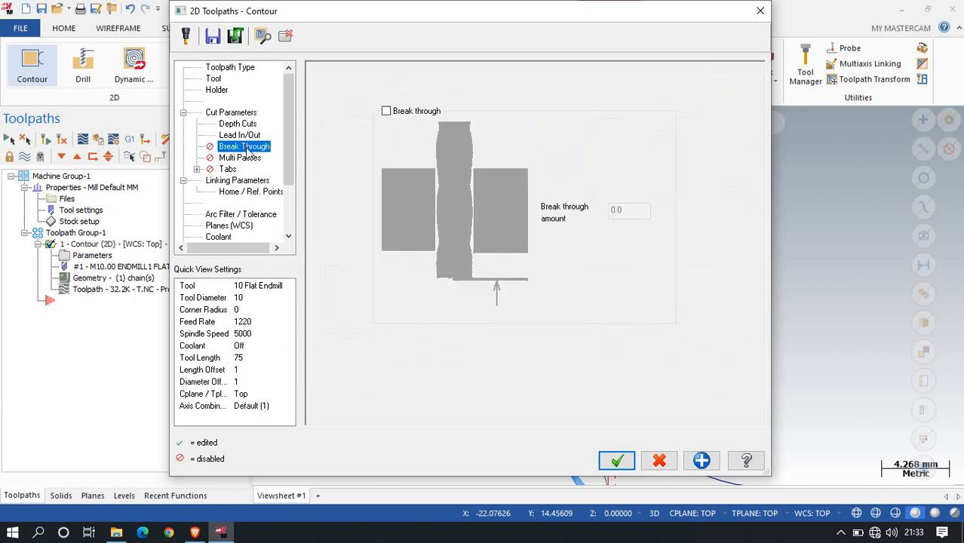
pyautogui.click(249, 157)
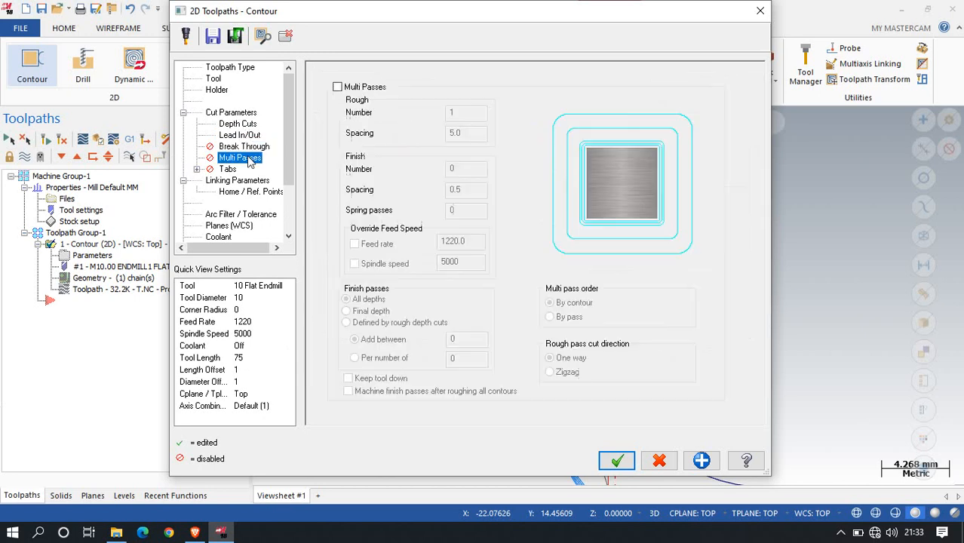
pyautogui.click(338, 88)
pyautogui.doubleClick(459, 112)
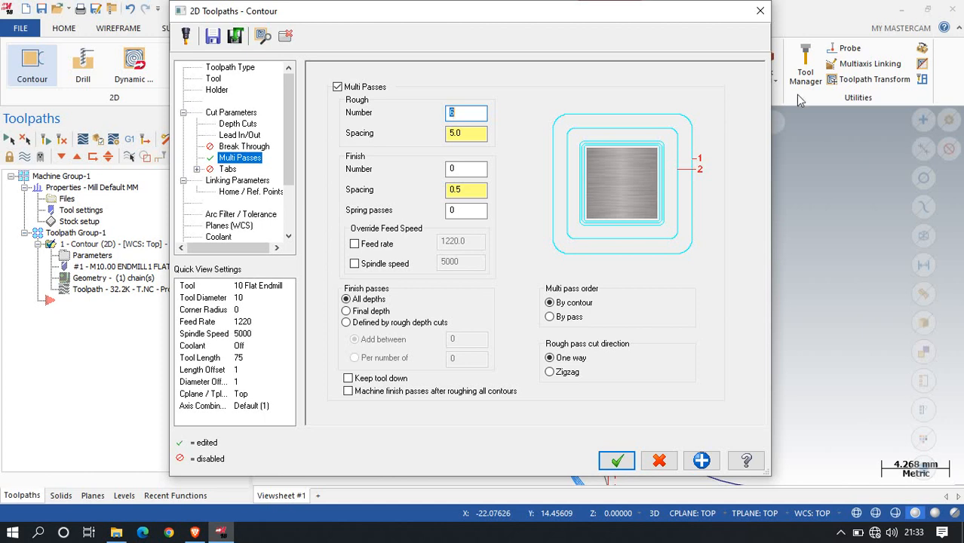
pyautogui.click(701, 460)
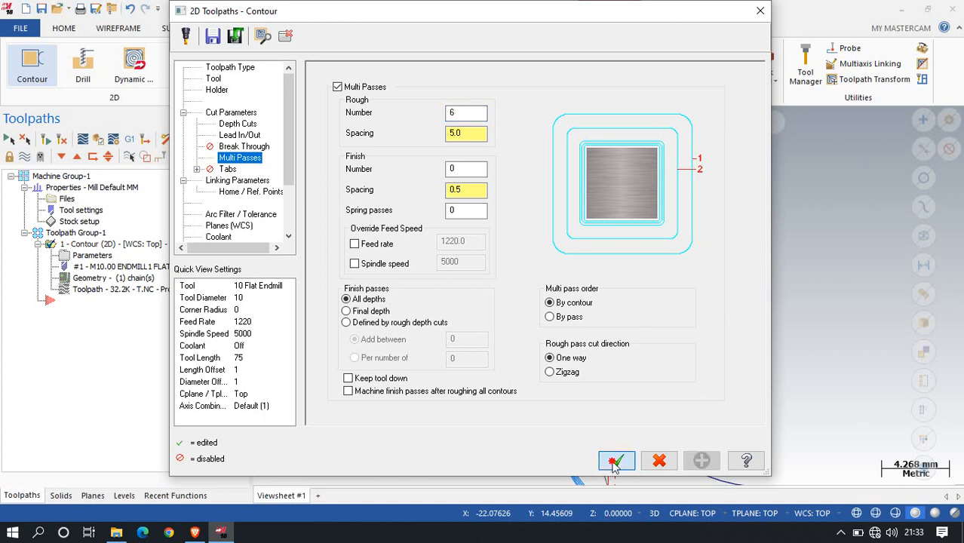
pyautogui.click(616, 462)
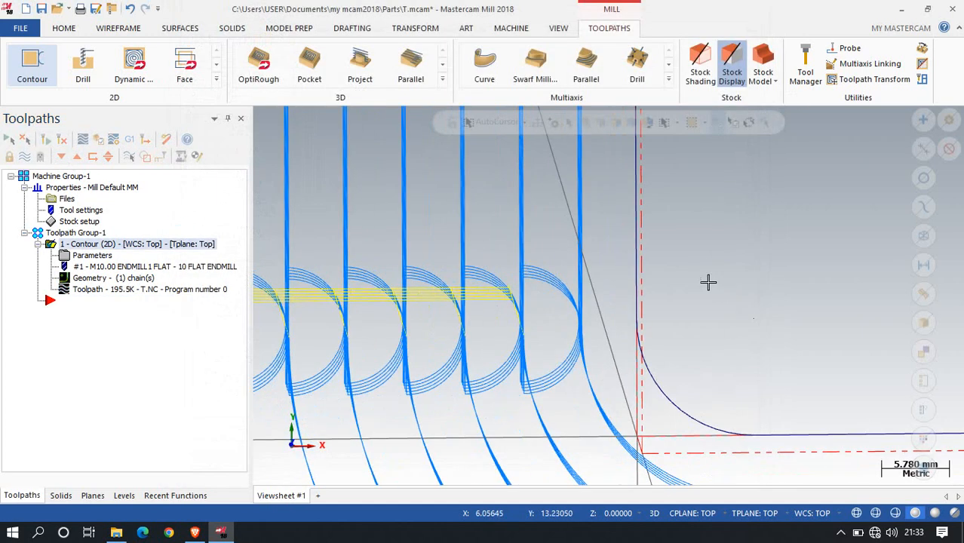
pyautogui.scroll(-5, 708, 282)
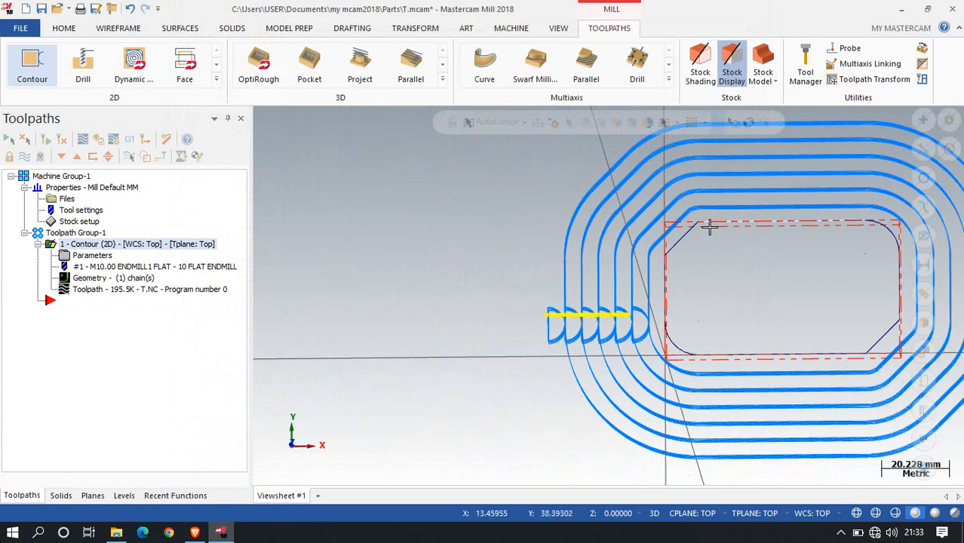
pyautogui.scroll(-3, 709, 227)
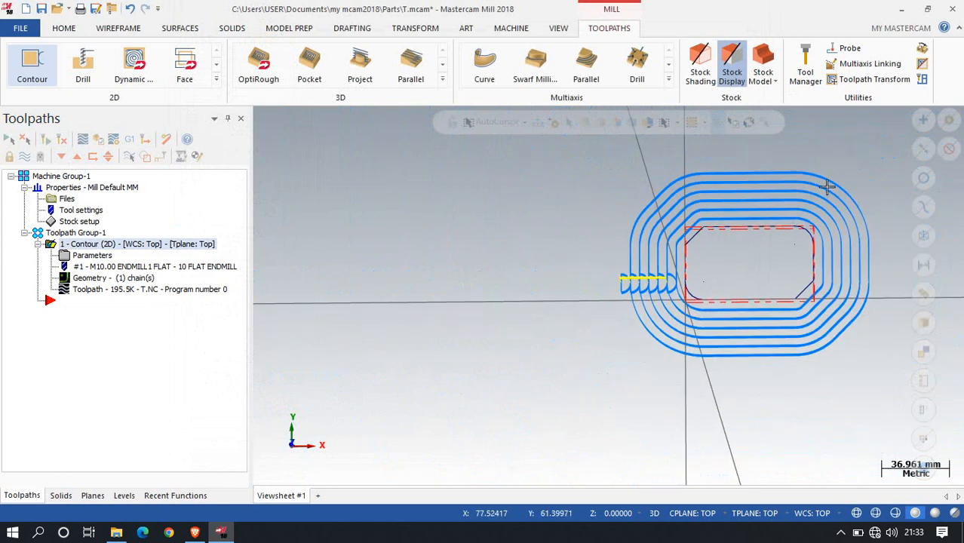